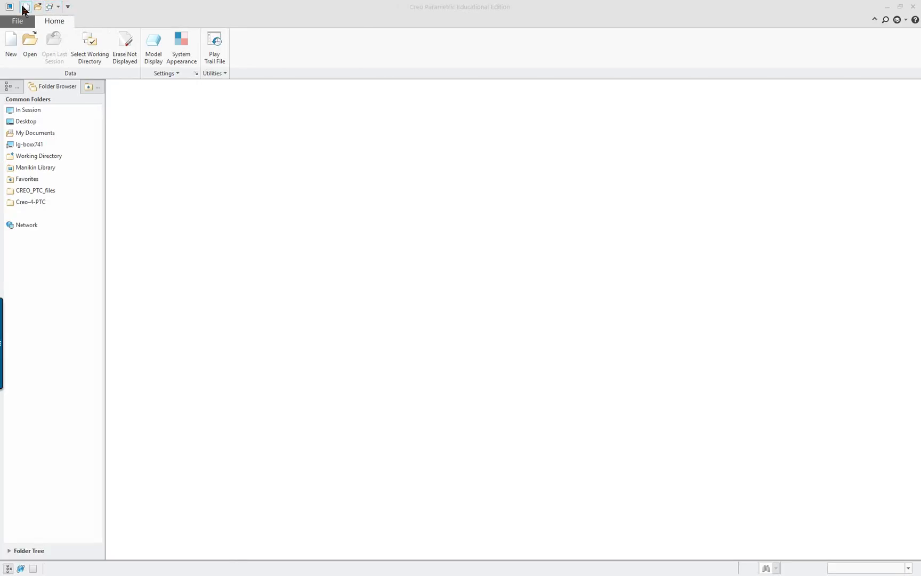
Look over the Quick Access Toolbar's right-click options and close the menu without choosing any
{"action": "right_click", "coordinate": [30, 7]}
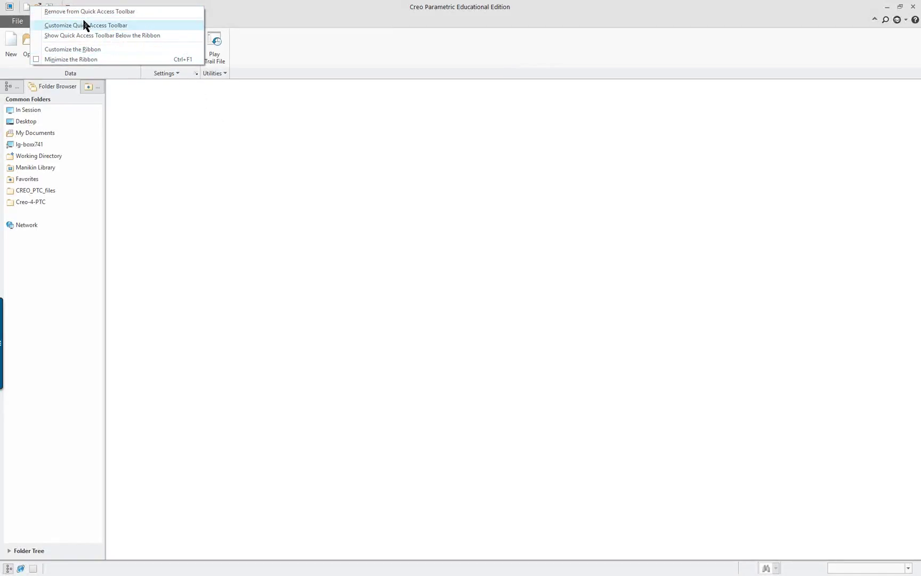
{"action": "left_click", "coordinate": [247, 181]}
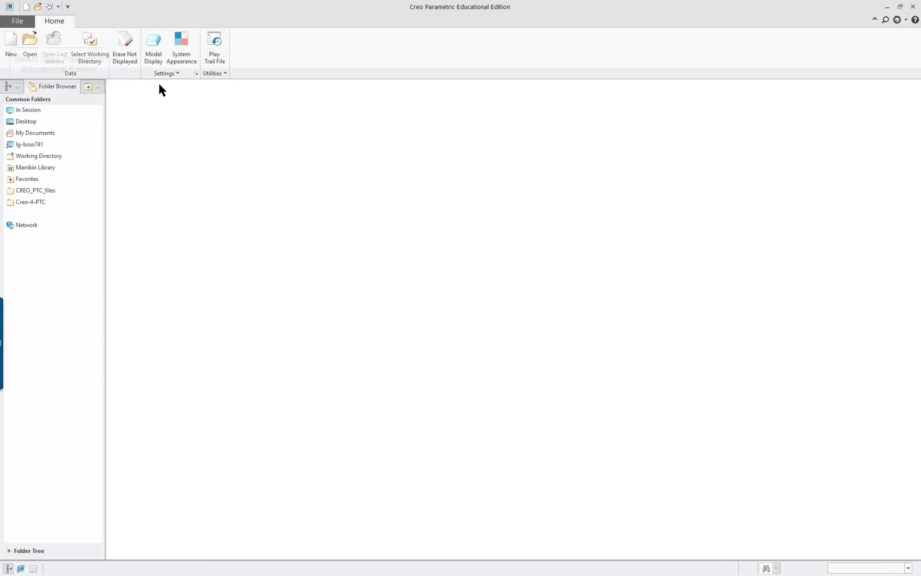
Open t-nut.prt, then minimize the ribbon to tabs only and restore it
{"action": "left_click", "coordinate": [30, 41]}
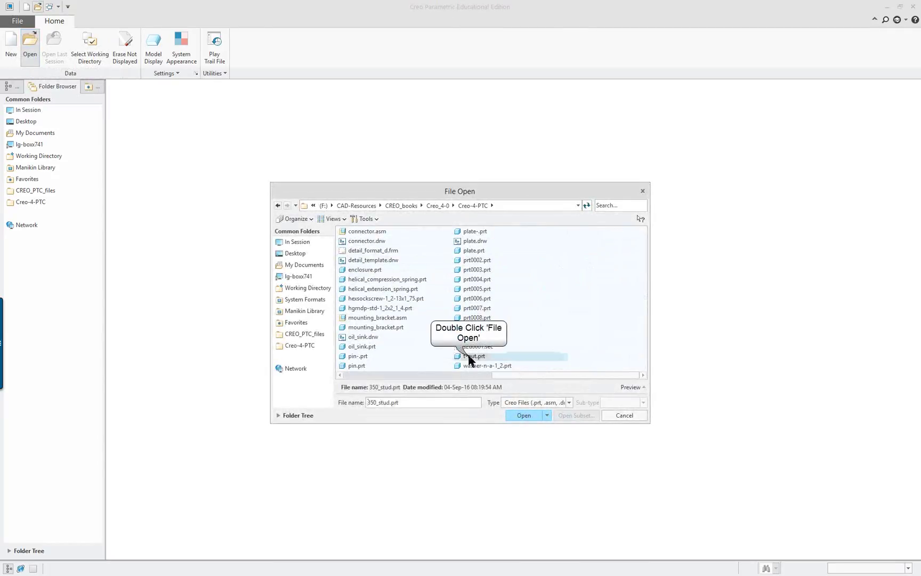
{"action": "double_click", "coordinate": [470, 356]}
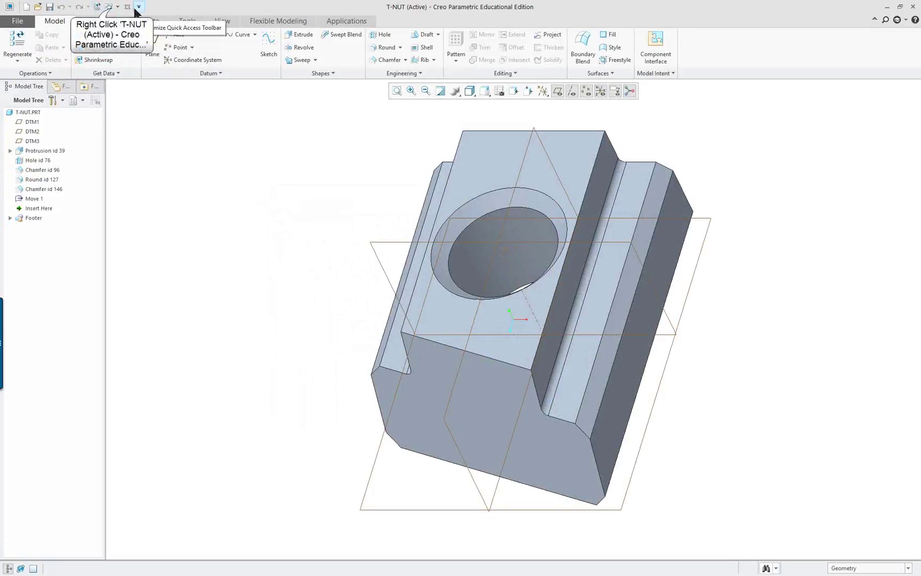
{"action": "right_click", "coordinate": [111, 9]}
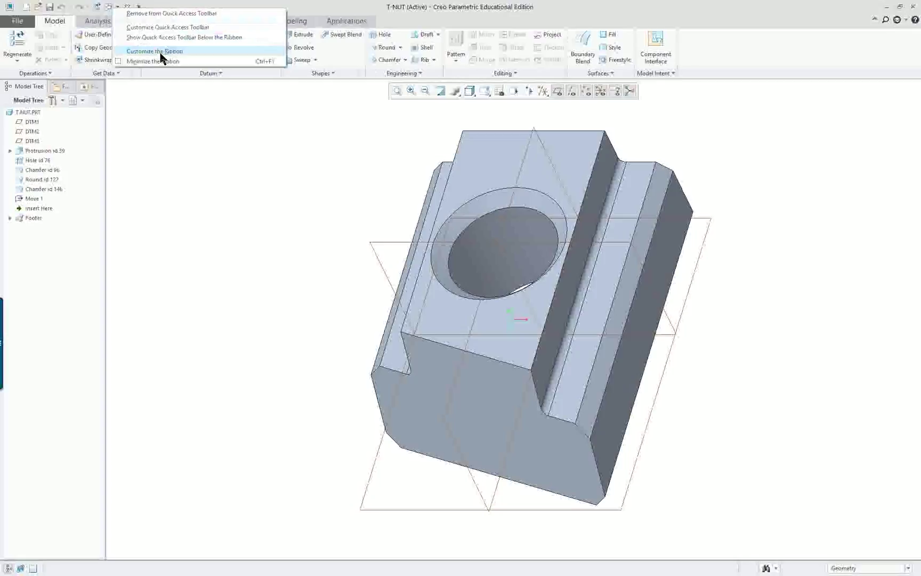
{"action": "left_click", "coordinate": [122, 61]}
{"action": "right_click", "coordinate": [123, 8]}
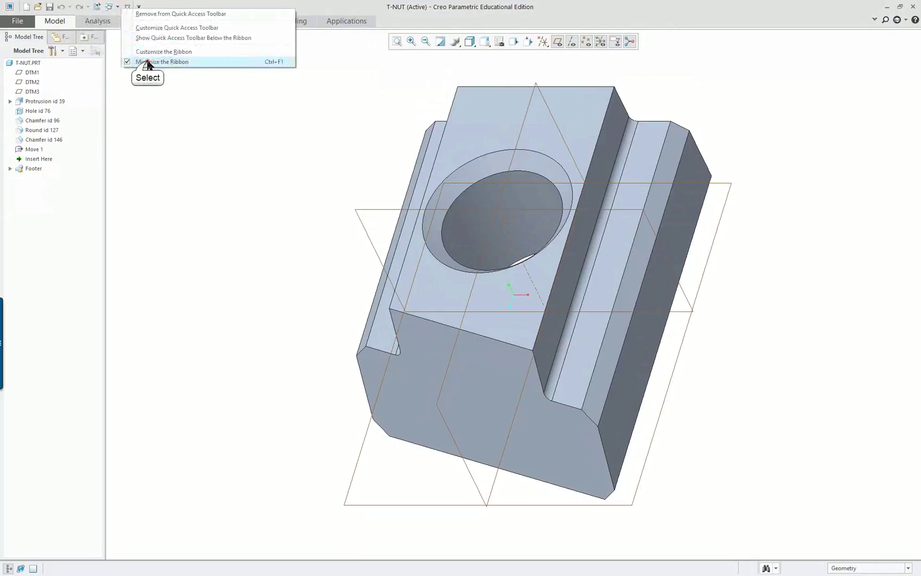
{"action": "left_click", "coordinate": [143, 61]}
Move the Quick Access Toolbar below the ribbon, then back above it
{"action": "right_click", "coordinate": [113, 9]}
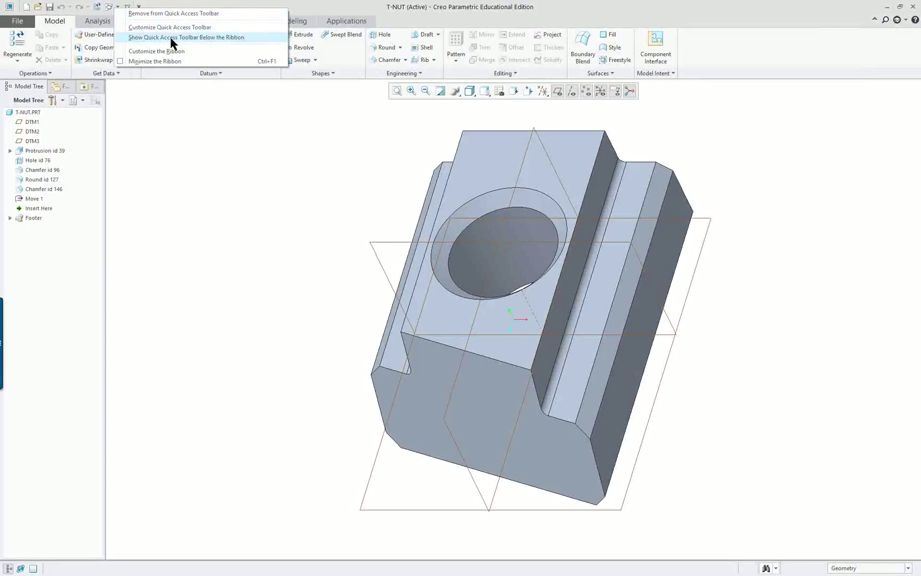
{"action": "left_click", "coordinate": [193, 39]}
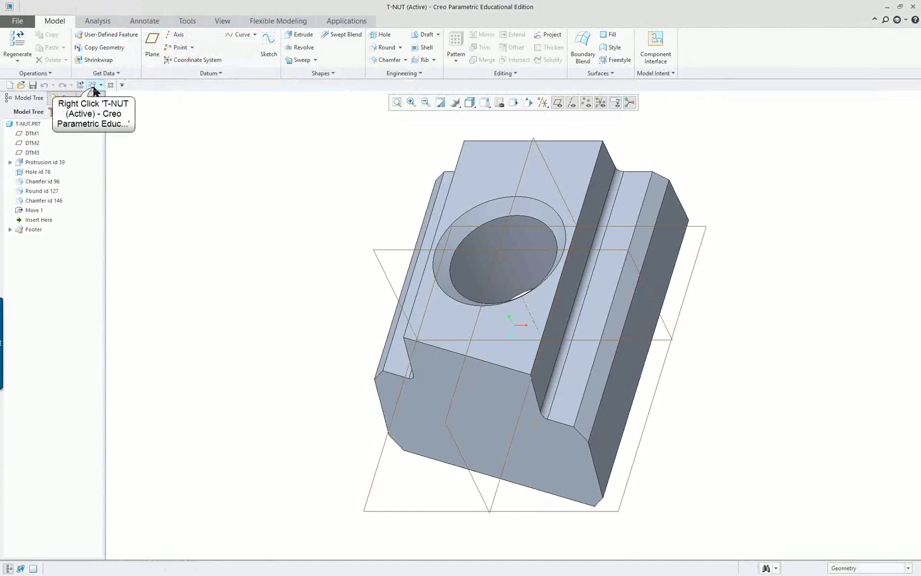
{"action": "right_click", "coordinate": [94, 88]}
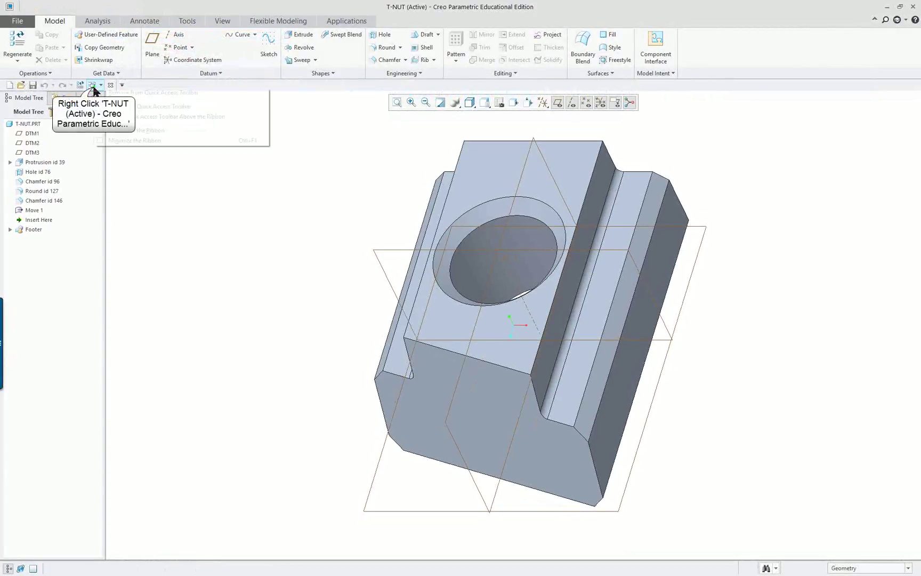
{"action": "left_click", "coordinate": [147, 117]}
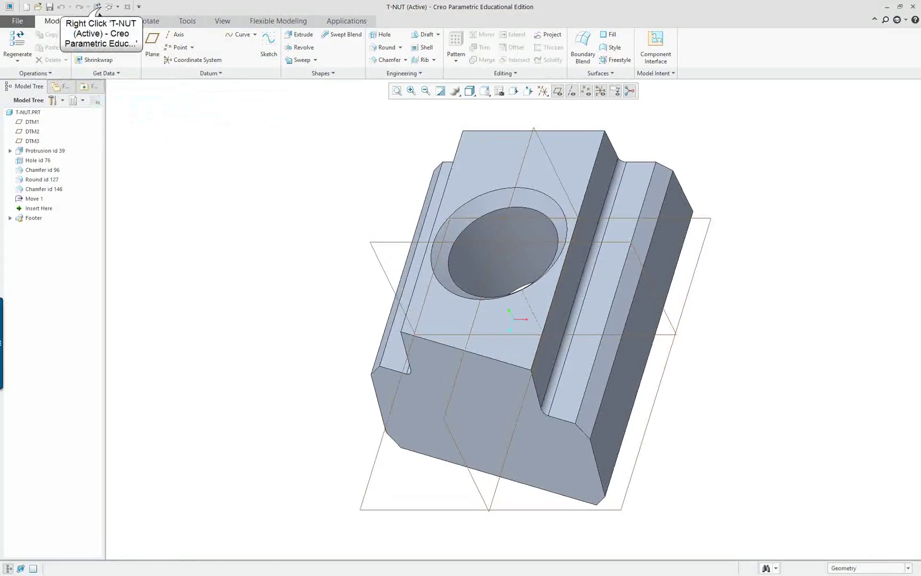
{"action": "right_click", "coordinate": [102, 10]}
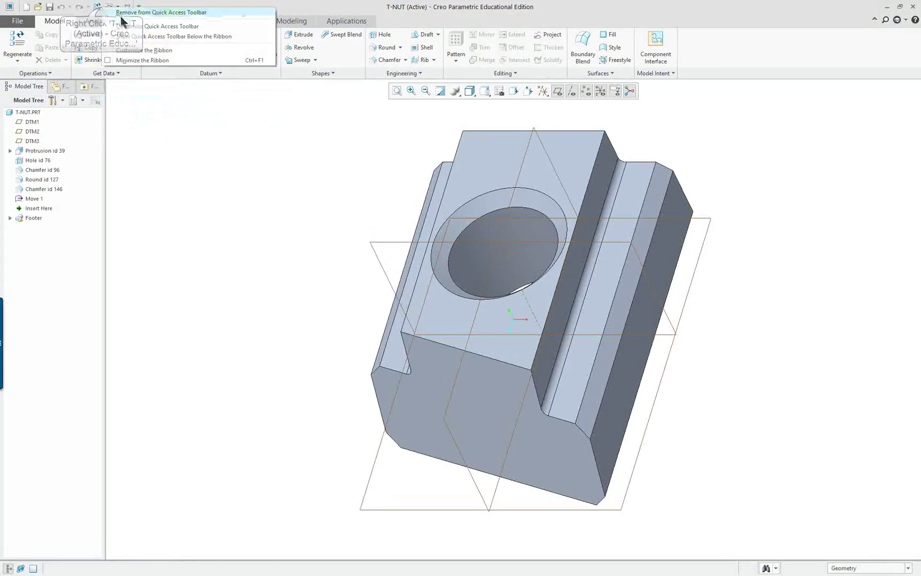
In Customize Quick Access Toolbar, find Erase Not Displayed and add it after New
{"action": "left_click", "coordinate": [148, 28]}
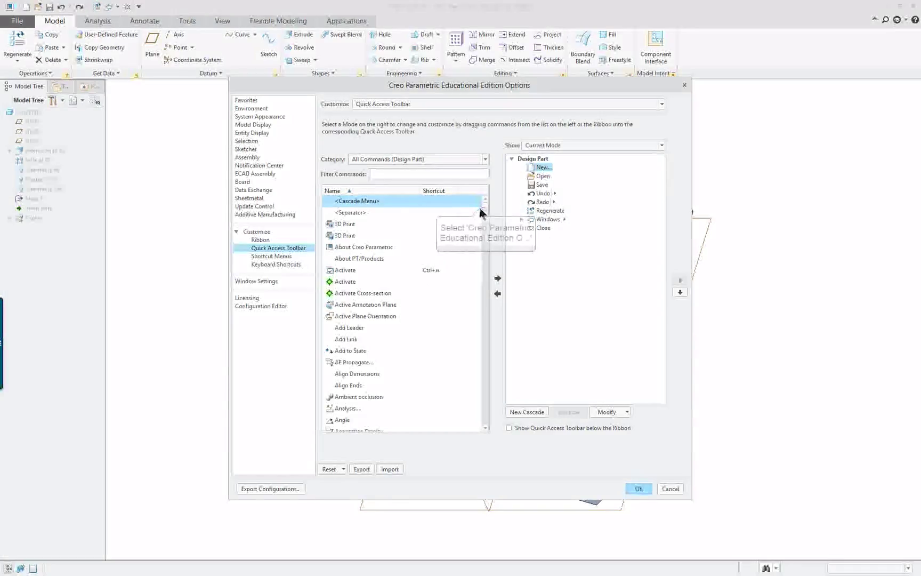
{"action": "scroll", "coordinate": [483, 210], "scroll_direction": "down", "scroll_amount": 10}
{"action": "scroll", "coordinate": [485, 215], "scroll_direction": "down", "scroll_amount": 6}
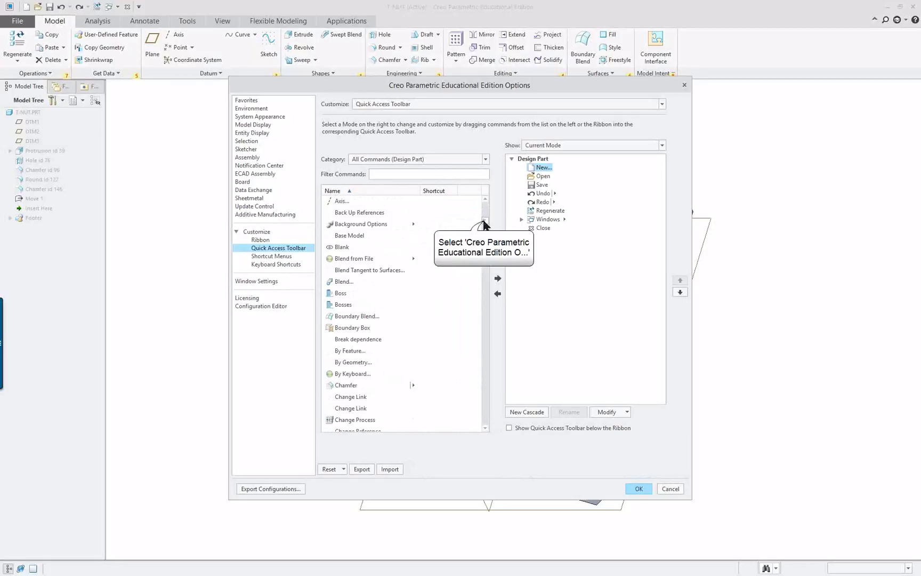
{"action": "scroll", "coordinate": [485, 226], "scroll_direction": "down", "scroll_amount": 5}
{"action": "scroll", "coordinate": [485, 231], "scroll_direction": "down", "scroll_amount": 10}
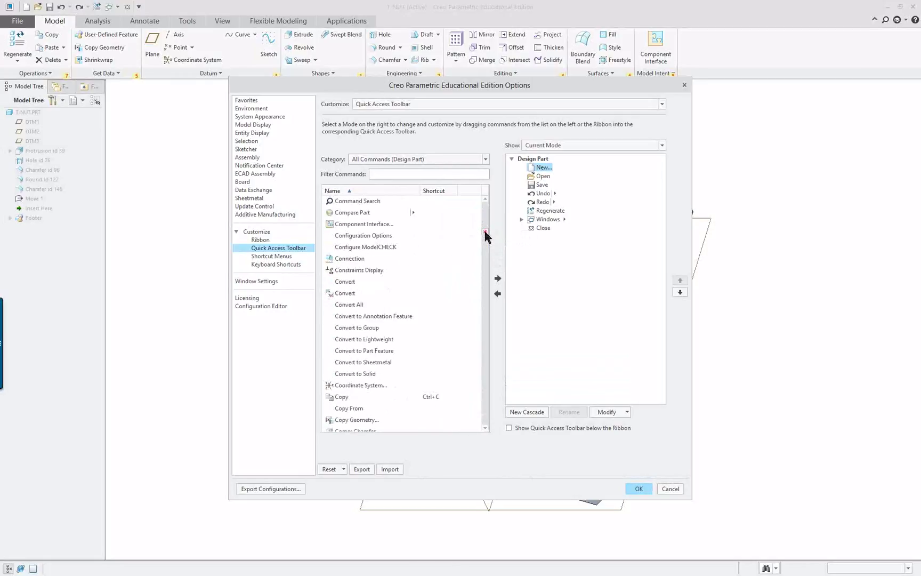
{"action": "left_click_drag", "start_coordinate": [485, 237], "coordinate": [485, 269]}
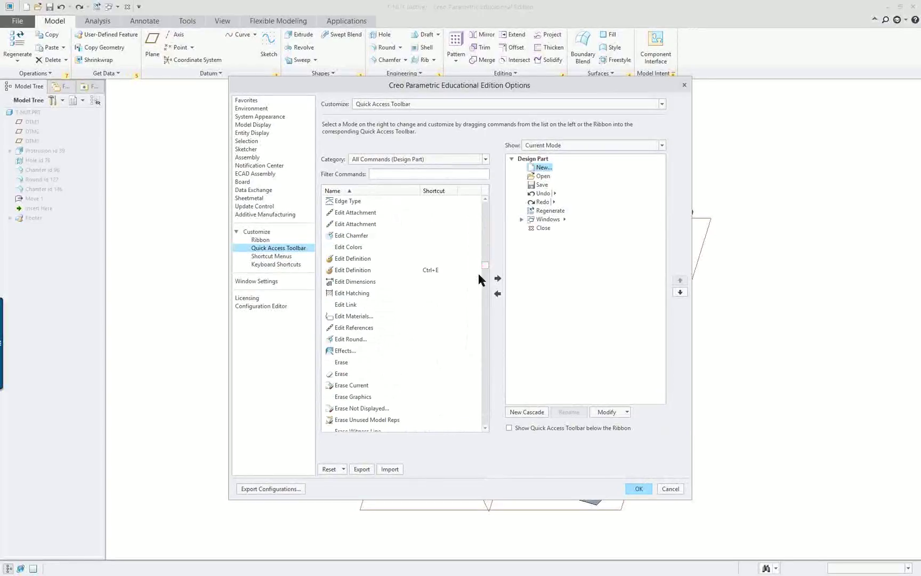
{"action": "scroll", "coordinate": [433, 302], "scroll_direction": "down", "scroll_amount": 3}
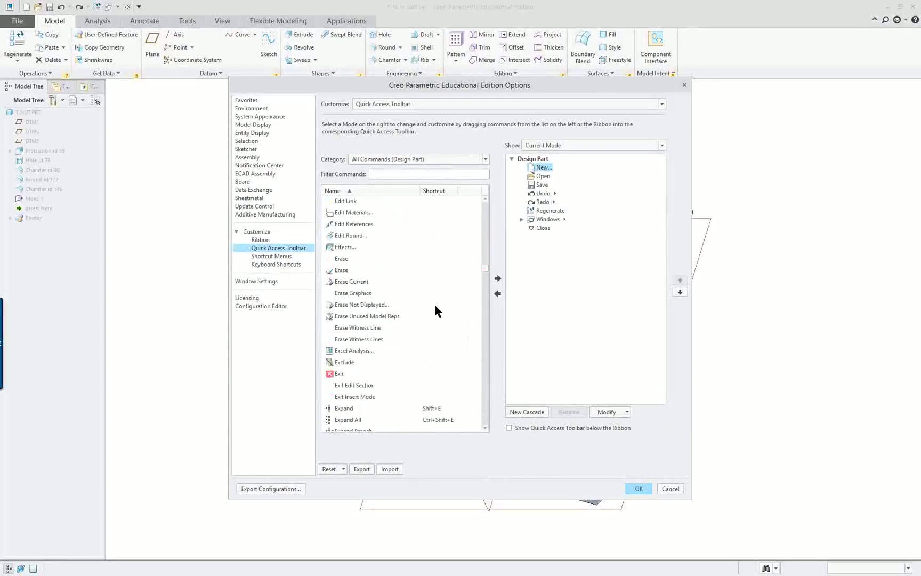
{"action": "left_click", "coordinate": [354, 305]}
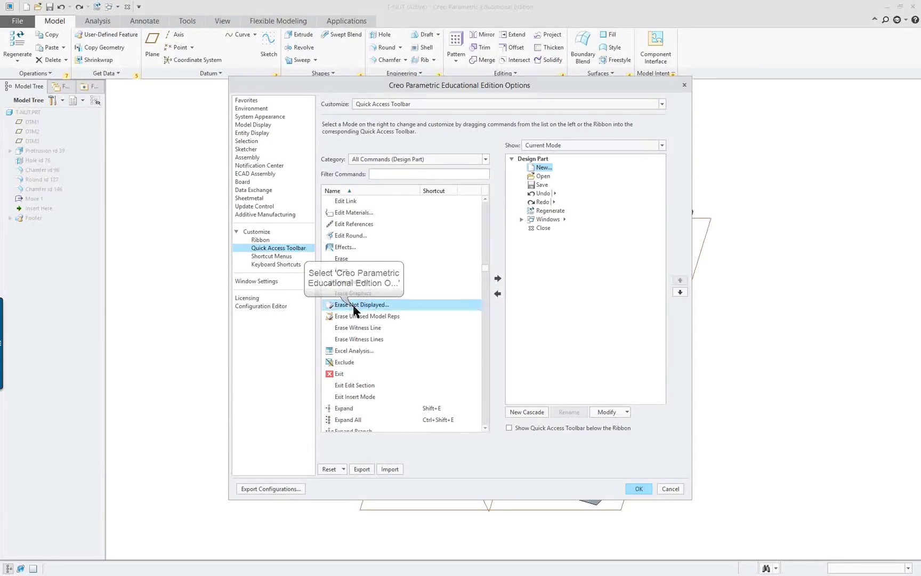
{"action": "left_click", "coordinate": [497, 278]}
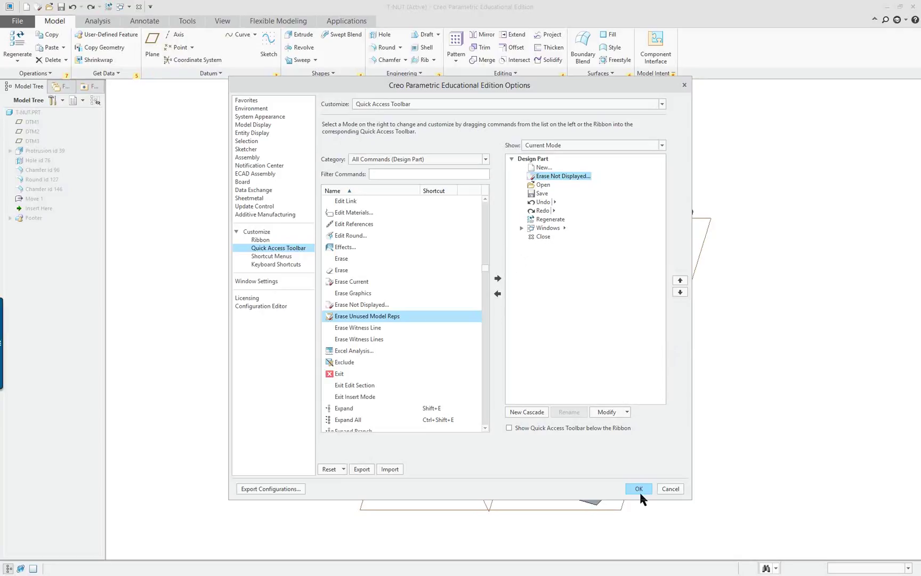
Review the reset choices without resetting, then apply the customization with OK
{"action": "left_click", "coordinate": [344, 469]}
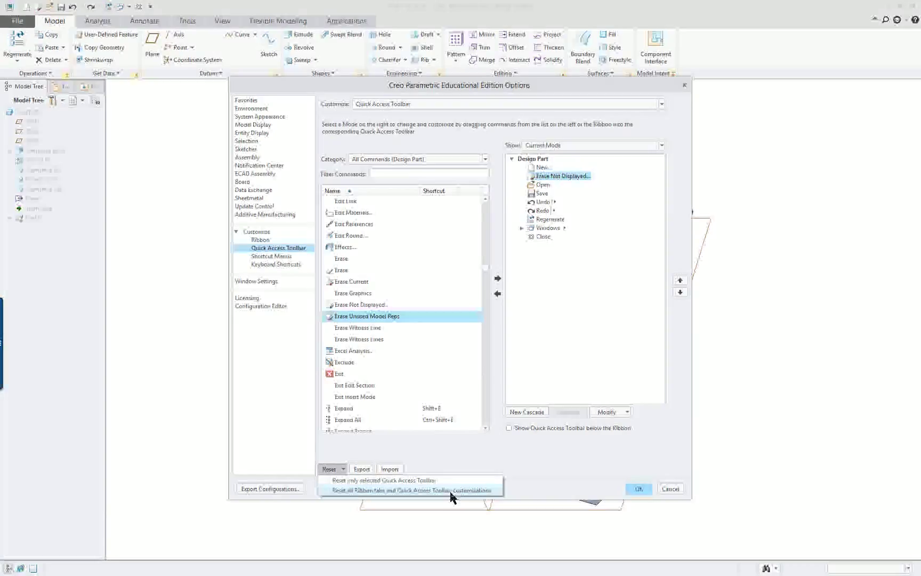
{"action": "left_click", "coordinate": [529, 447]}
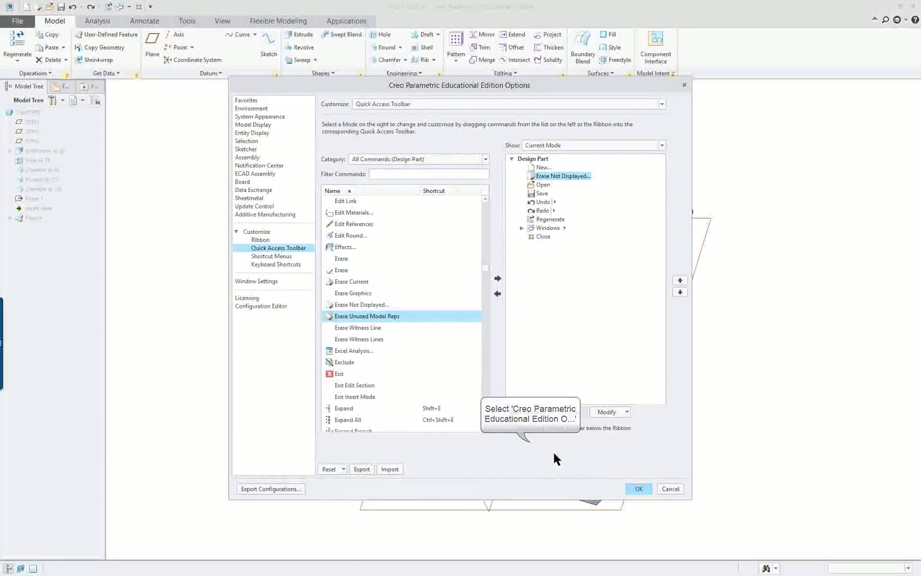
{"action": "left_click", "coordinate": [639, 488]}
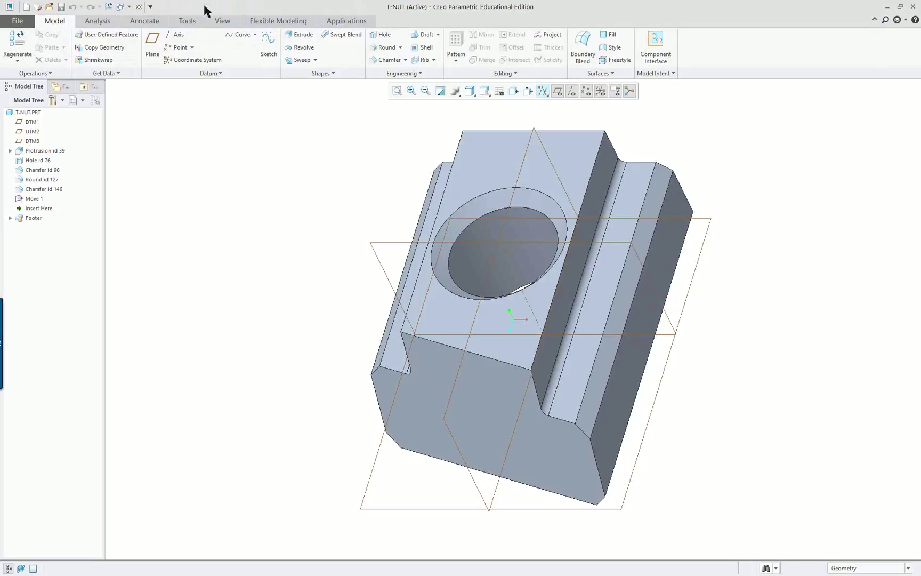
Use the new Erase Not Displayed to erase PRT0001.PRT, close T-NUT, then rerun it
{"action": "left_click", "coordinate": [151, 6]}
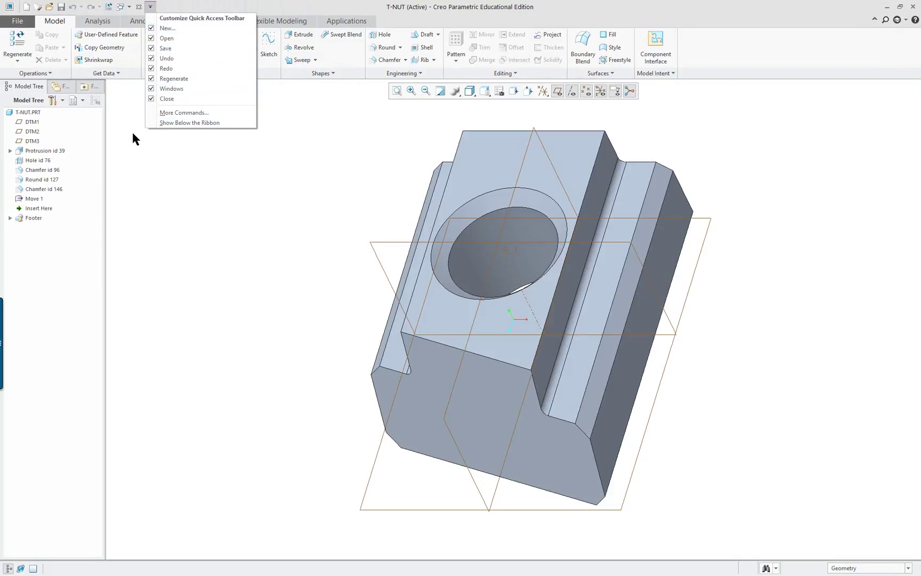
{"action": "left_click", "coordinate": [197, 148]}
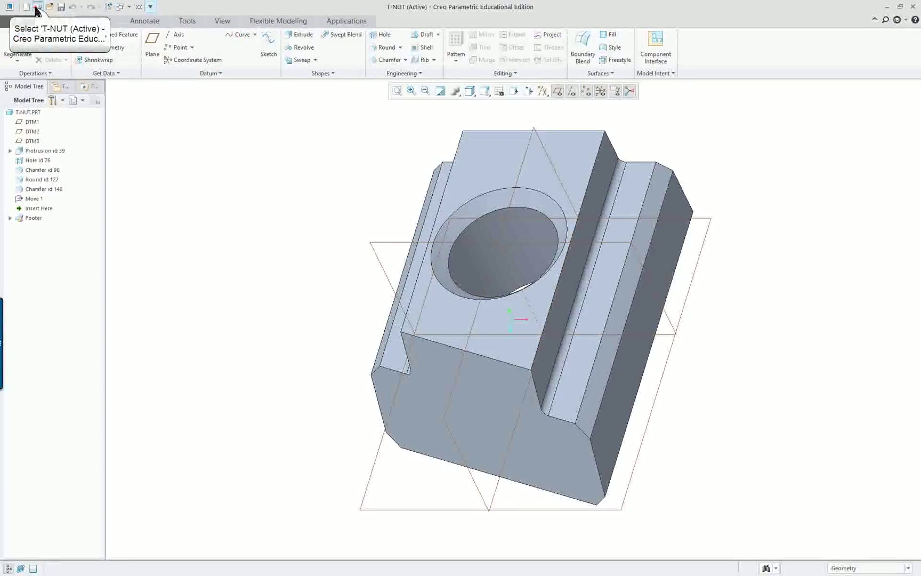
{"action": "left_click", "coordinate": [36, 8]}
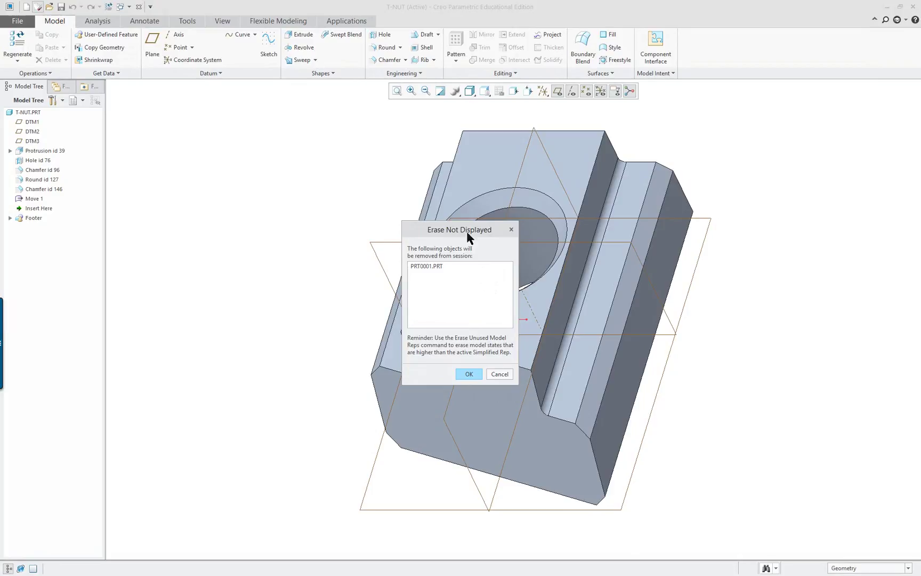
{"action": "left_click", "coordinate": [469, 374]}
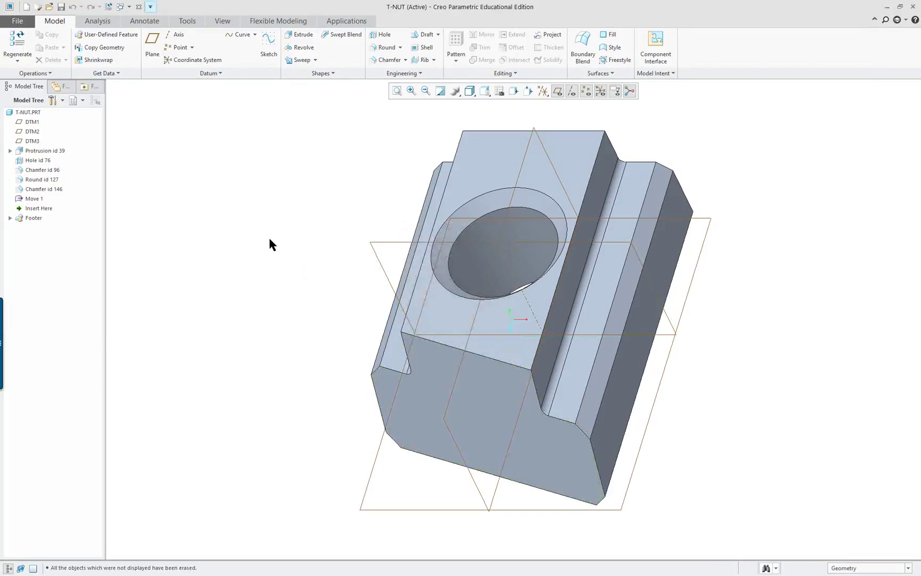
{"action": "left_click", "coordinate": [139, 8]}
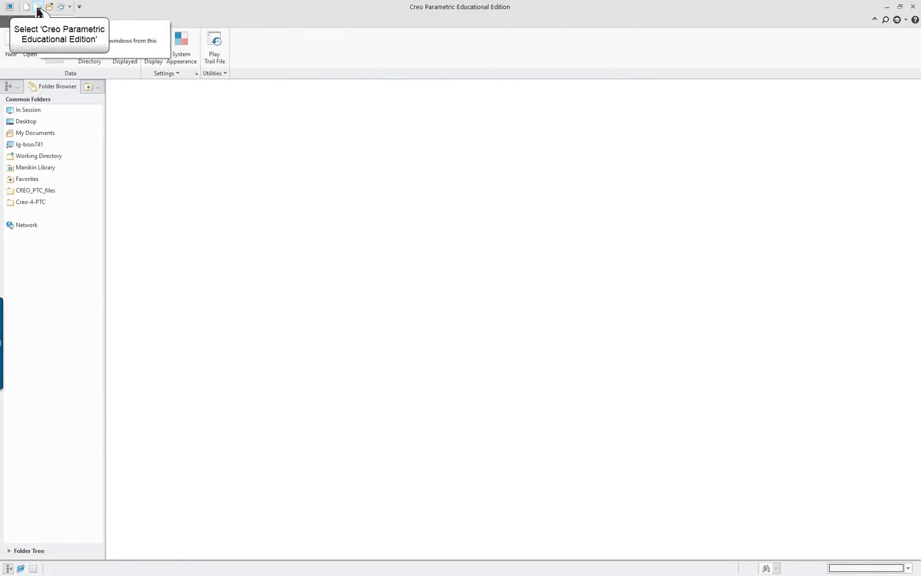
{"action": "left_click", "coordinate": [38, 11]}
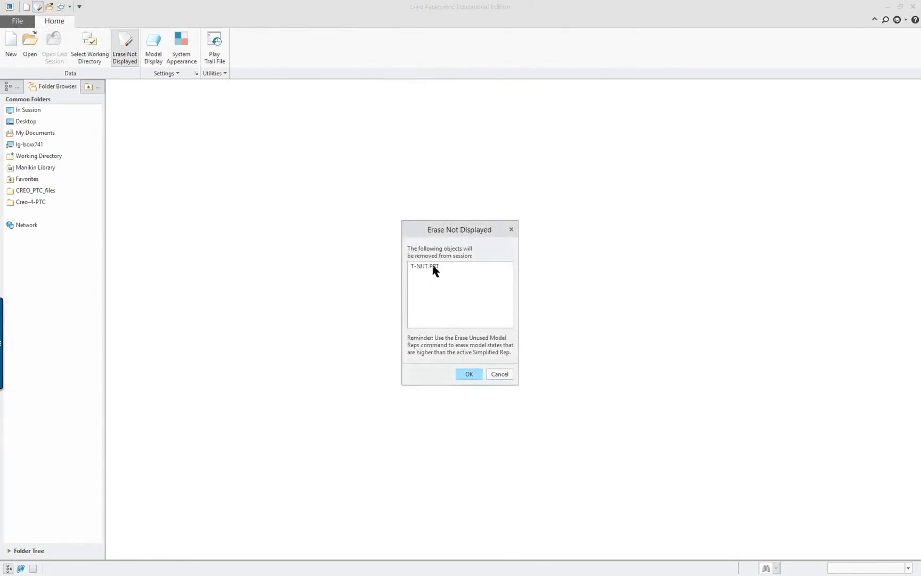
Confirm erasing T-NUT.PRT, then reopen t-nut.prt from the In Session file list
{"action": "left_click", "coordinate": [498, 374]}
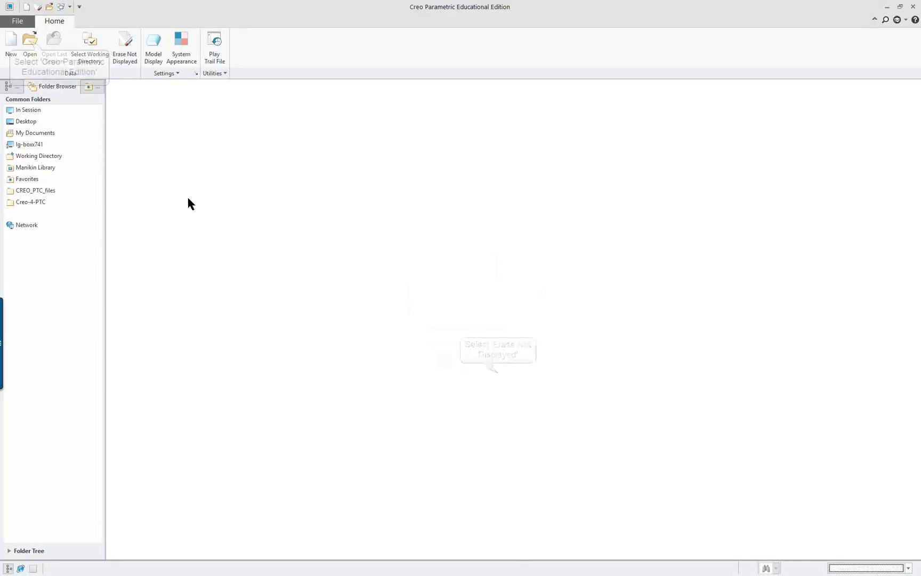
{"action": "left_click", "coordinate": [30, 41]}
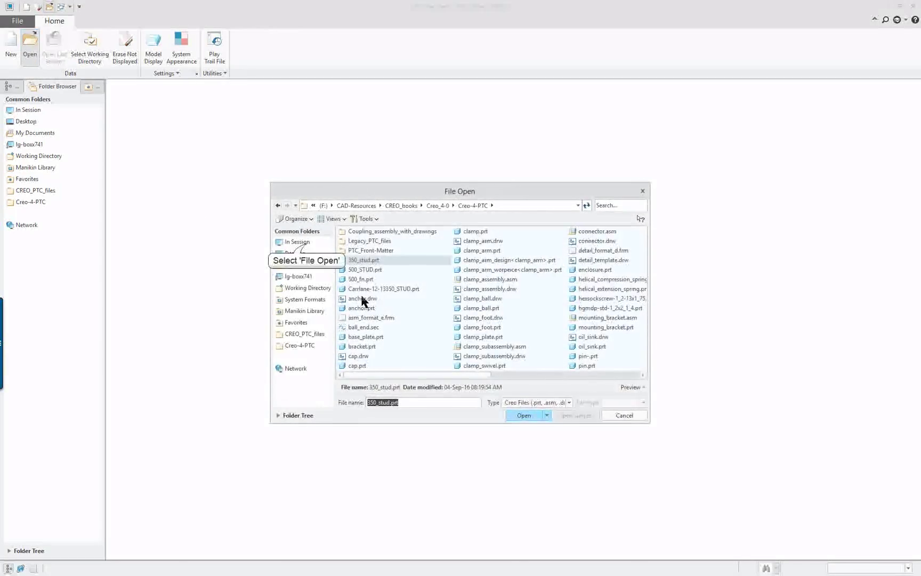
{"action": "left_click", "coordinate": [305, 243]}
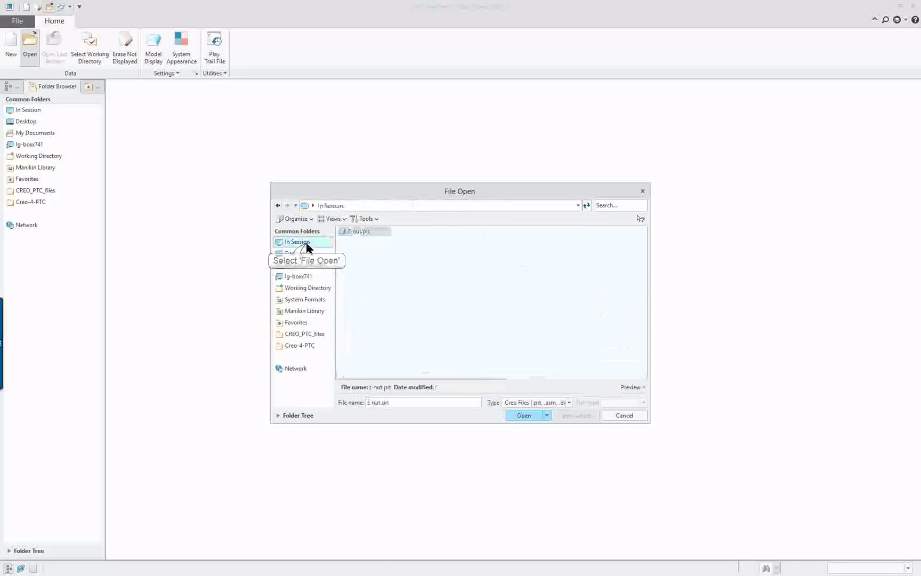
{"action": "double_click", "coordinate": [368, 233]}
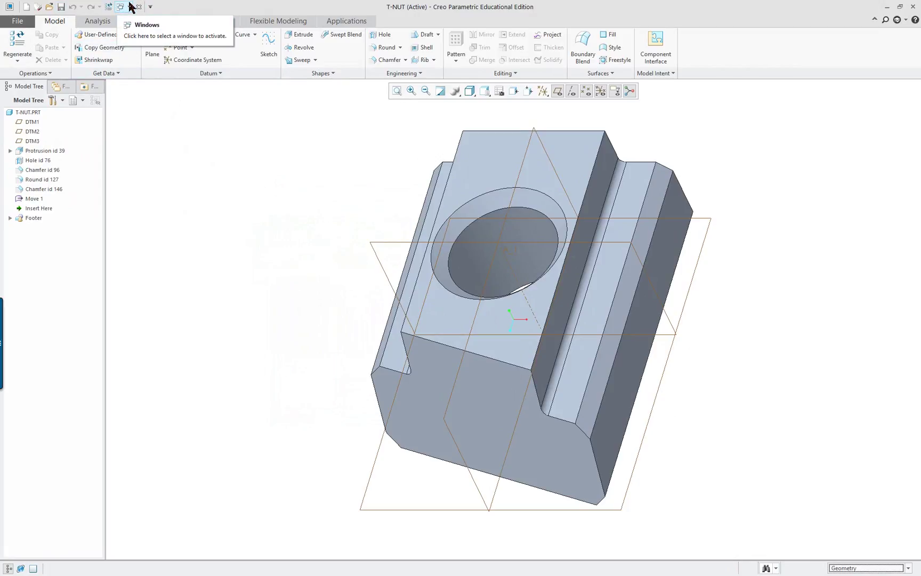
Open Customize the Ribbon from the toolbar's right-click menu and nudge the Options dialog aside
{"action": "right_click", "coordinate": [168, 8]}
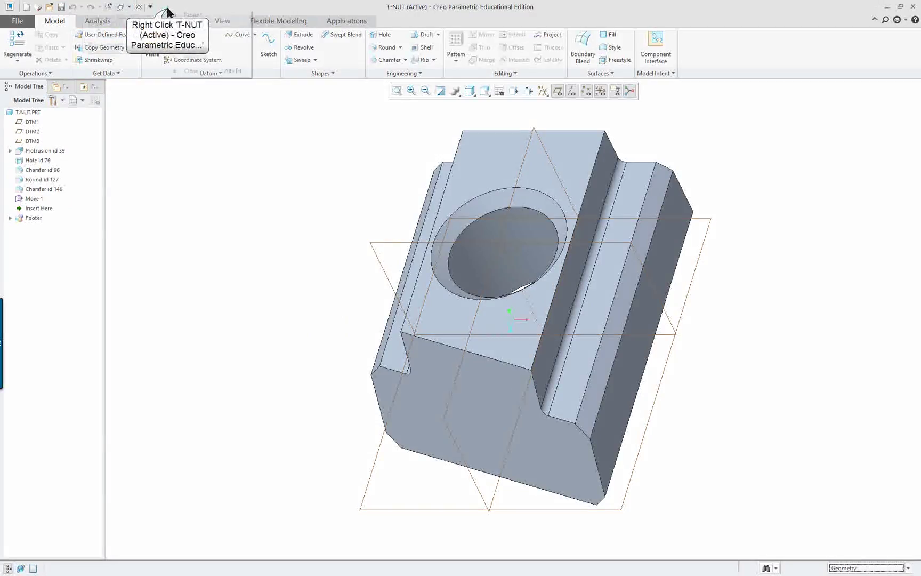
{"action": "right_click", "coordinate": [126, 9]}
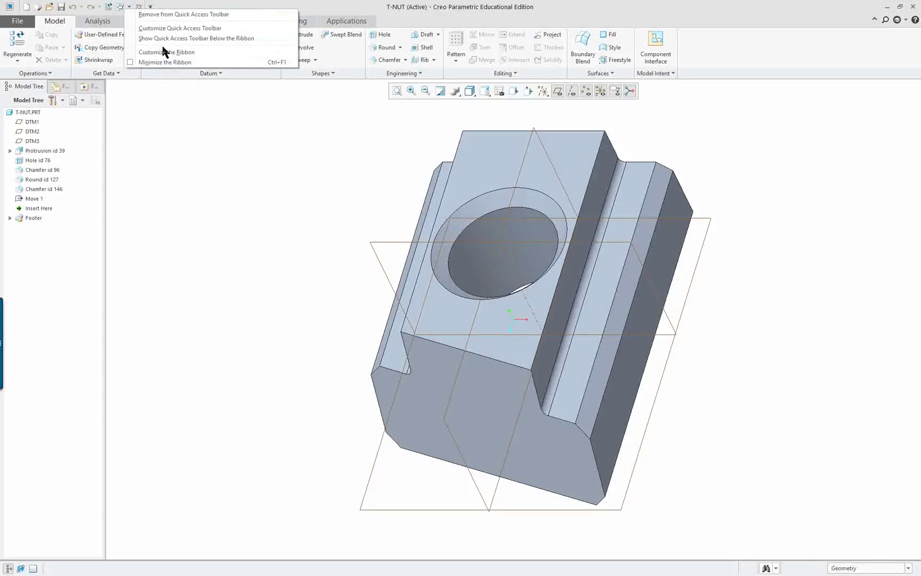
{"action": "left_click", "coordinate": [187, 52]}
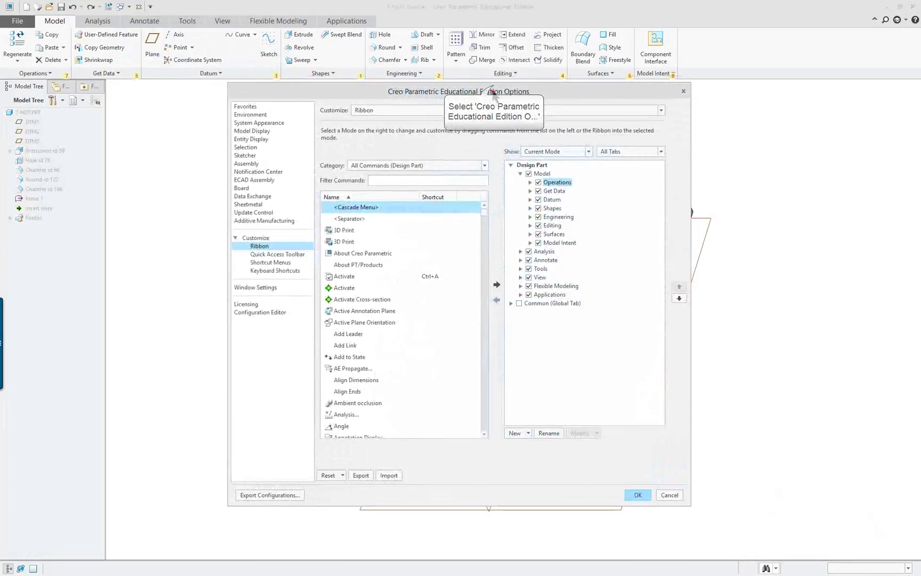
{"action": "left_click_drag", "start_coordinate": [491, 90], "coordinate": [505, 114]}
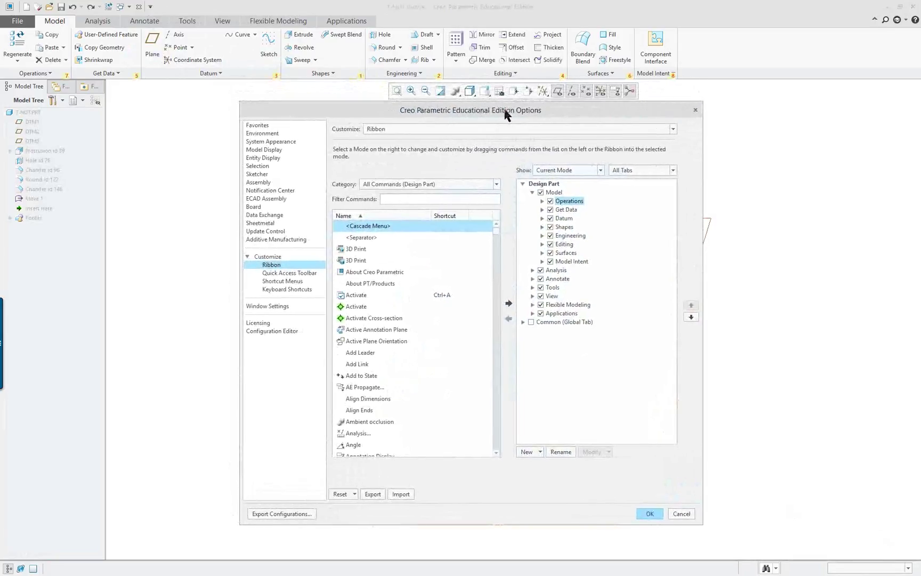
Reopen Options via File and browse the Ribbon, Quick Access Toolbar and Shortcut Menus pages
{"action": "left_click", "coordinate": [696, 111]}
{"action": "left_click", "coordinate": [17, 21]}
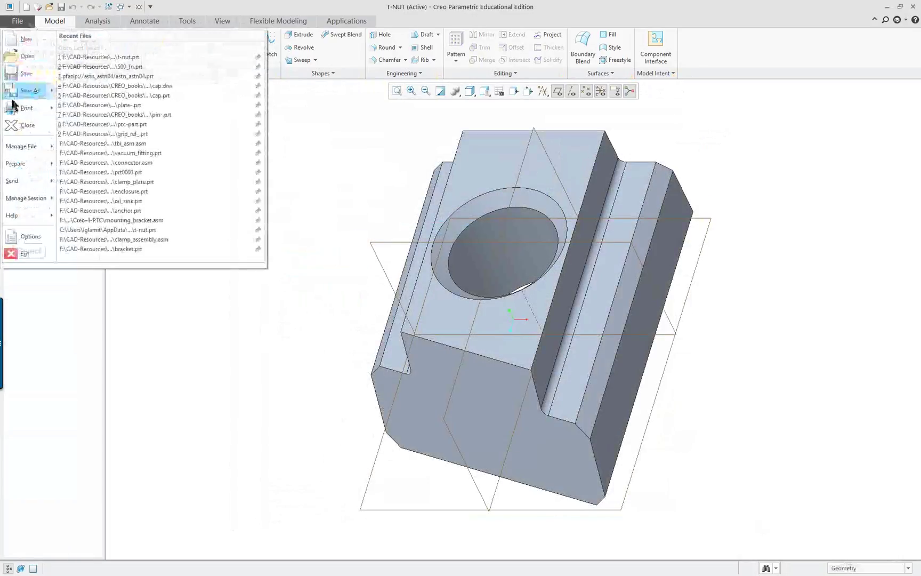
{"action": "left_click", "coordinate": [27, 236]}
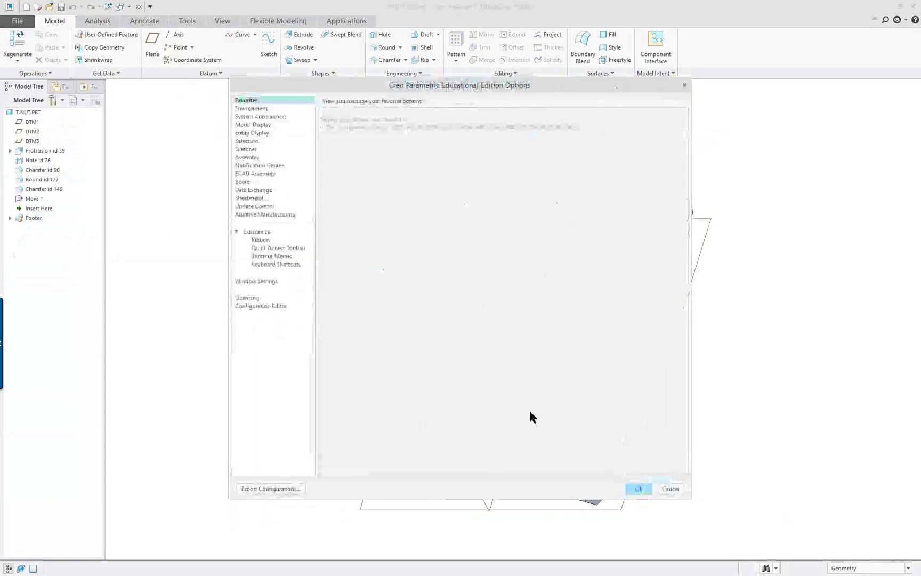
{"action": "left_click", "coordinate": [262, 240]}
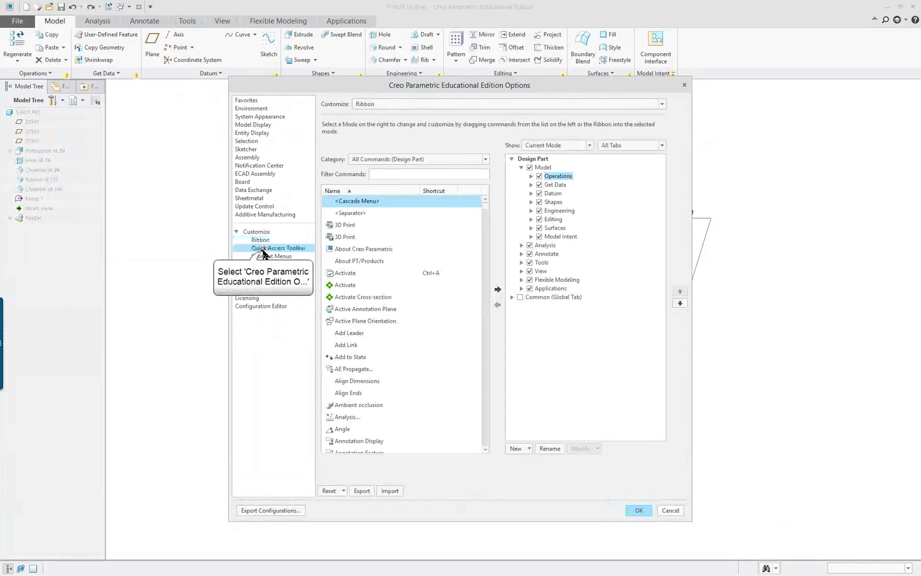
{"action": "left_click", "coordinate": [263, 248]}
{"action": "left_click", "coordinate": [264, 257]}
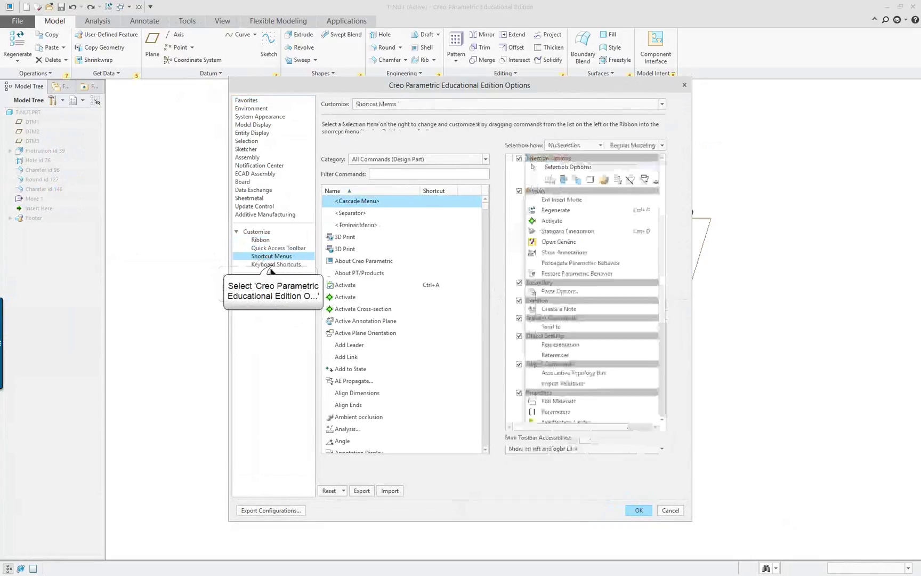
Scroll through the Keyboard Shortcuts list of Design Part commands and their assigned shortcuts
{"action": "left_click", "coordinate": [271, 265]}
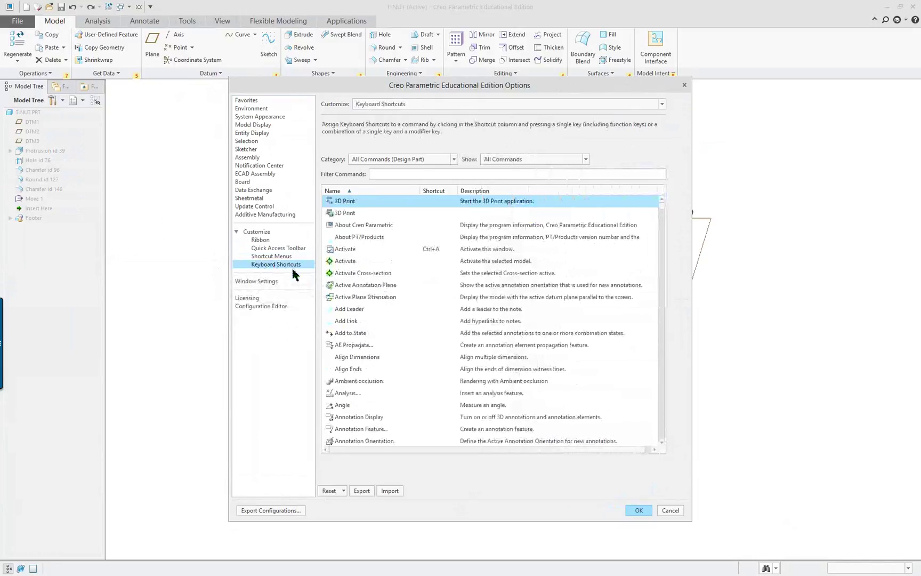
{"action": "scroll", "coordinate": [463, 304], "scroll_direction": "down", "scroll_amount": 1}
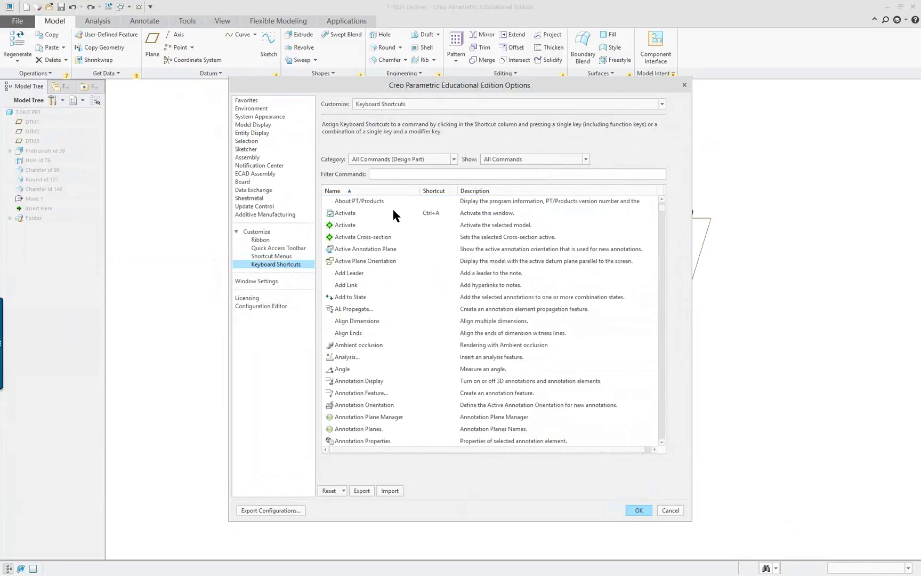
{"action": "scroll", "coordinate": [415, 279], "scroll_direction": "down", "scroll_amount": 20}
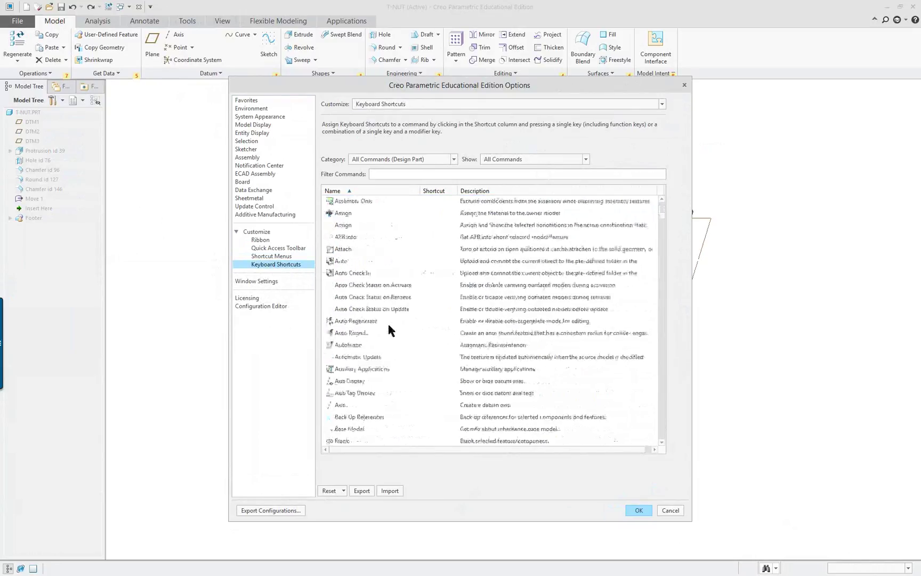
{"action": "scroll", "coordinate": [389, 325], "scroll_direction": "down", "scroll_amount": 20}
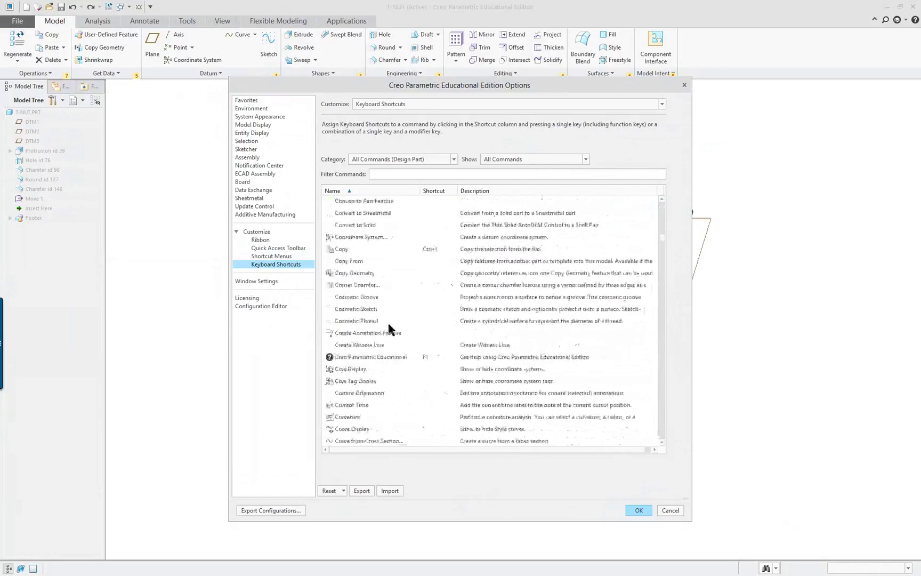
{"action": "scroll", "coordinate": [411, 282], "scroll_direction": "down", "scroll_amount": 4}
{"action": "scroll", "coordinate": [418, 275], "scroll_direction": "up", "scroll_amount": 3}
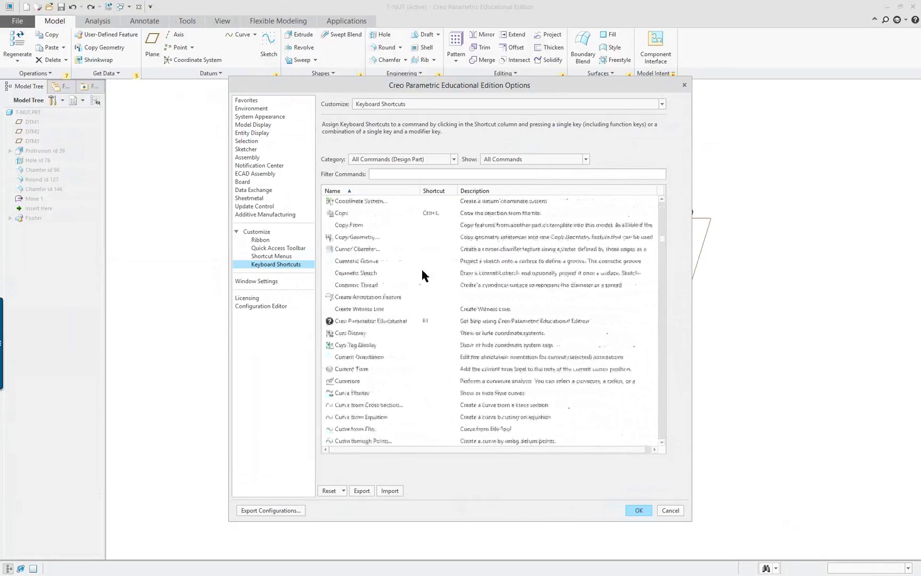
{"action": "scroll", "coordinate": [431, 295], "scroll_direction": "down", "scroll_amount": 9}
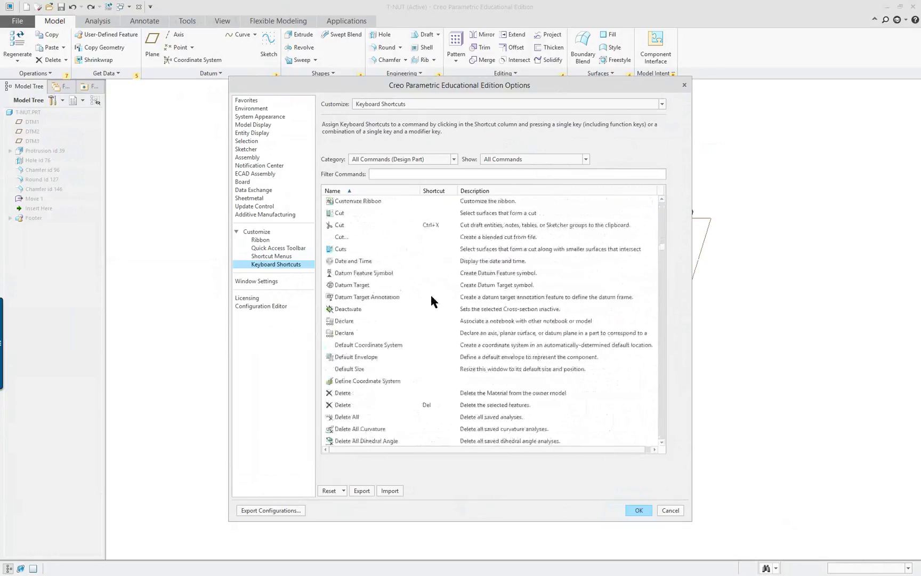
{"action": "scroll", "coordinate": [423, 238], "scroll_direction": "down", "scroll_amount": 4}
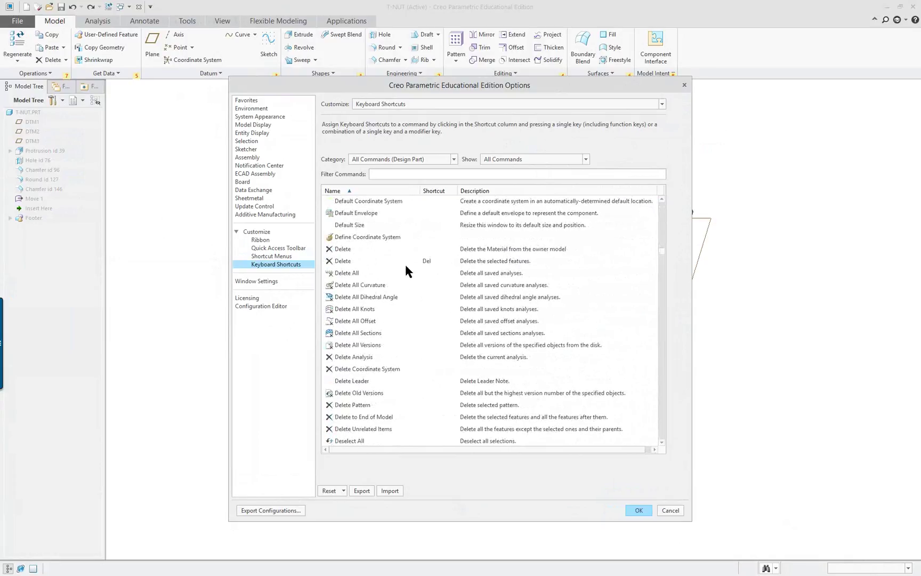
{"action": "scroll", "coordinate": [421, 308], "scroll_direction": "down", "scroll_amount": 20}
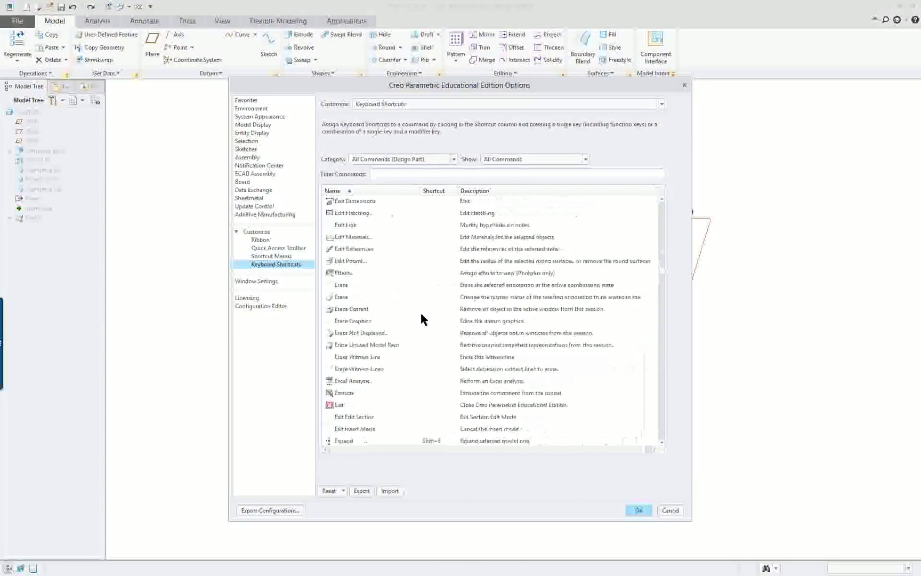
{"action": "scroll", "coordinate": [421, 314], "scroll_direction": "down", "scroll_amount": 20}
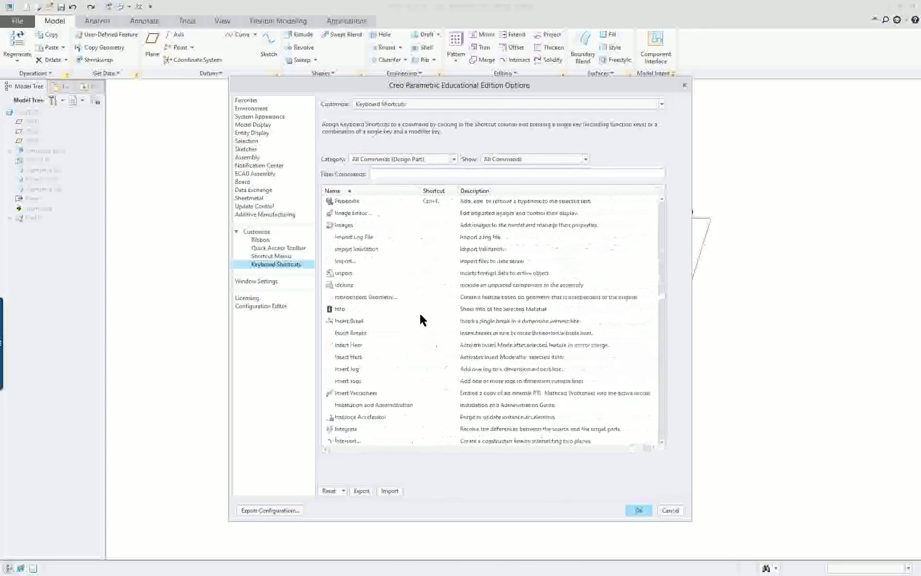
{"action": "scroll", "coordinate": [420, 315], "scroll_direction": "up", "scroll_amount": 20}
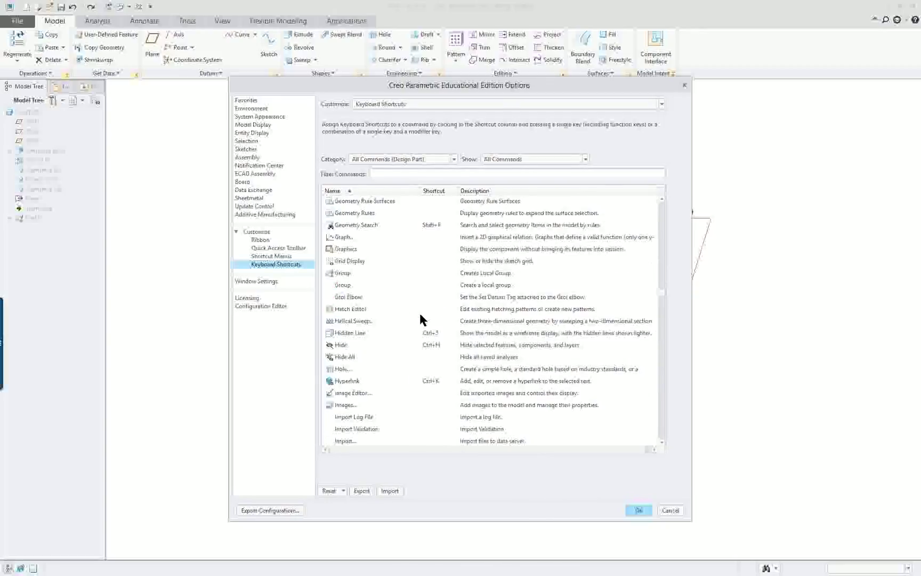
{"action": "scroll", "coordinate": [420, 315], "scroll_direction": "up", "scroll_amount": 20}
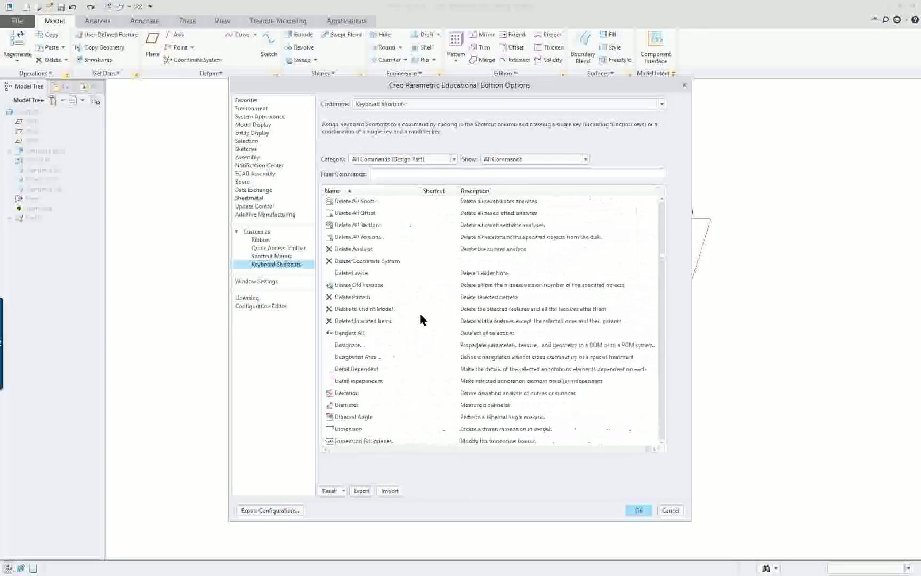
{"action": "scroll", "coordinate": [420, 315], "scroll_direction": "up", "scroll_amount": 20}
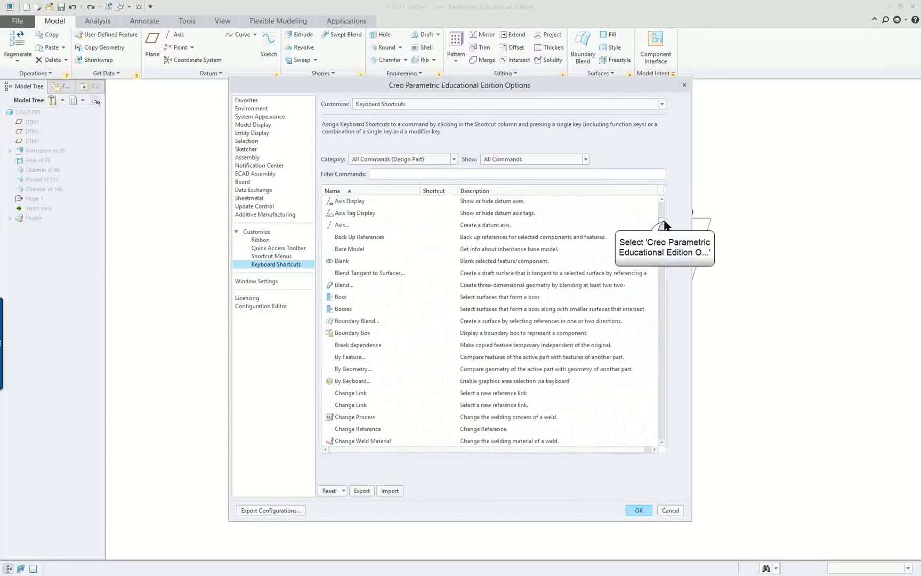
{"action": "scroll", "coordinate": [664, 215], "scroll_direction": "up", "scroll_amount": 8}
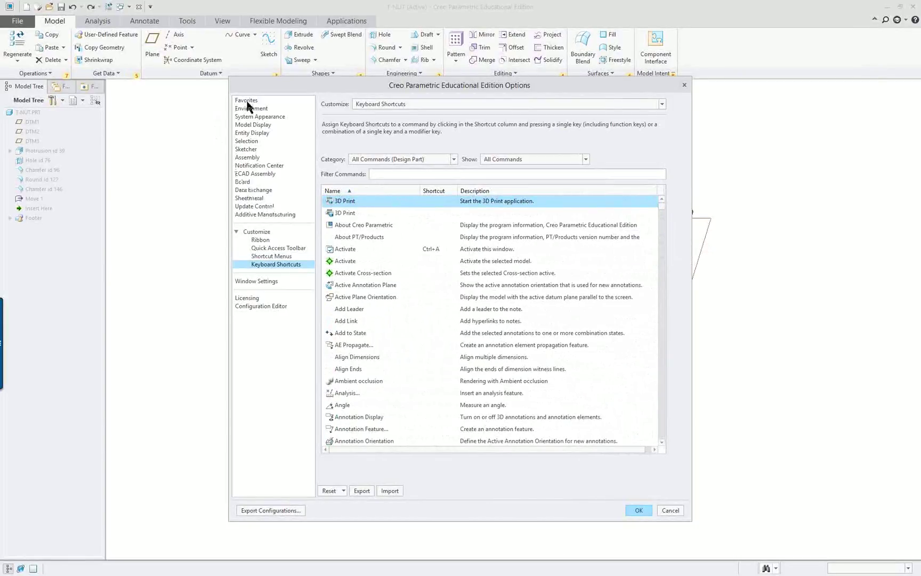
On the Ribbon page, drag Blend and Rotational Blend from the Shapes overflow into the group
{"action": "left_click", "coordinate": [261, 240]}
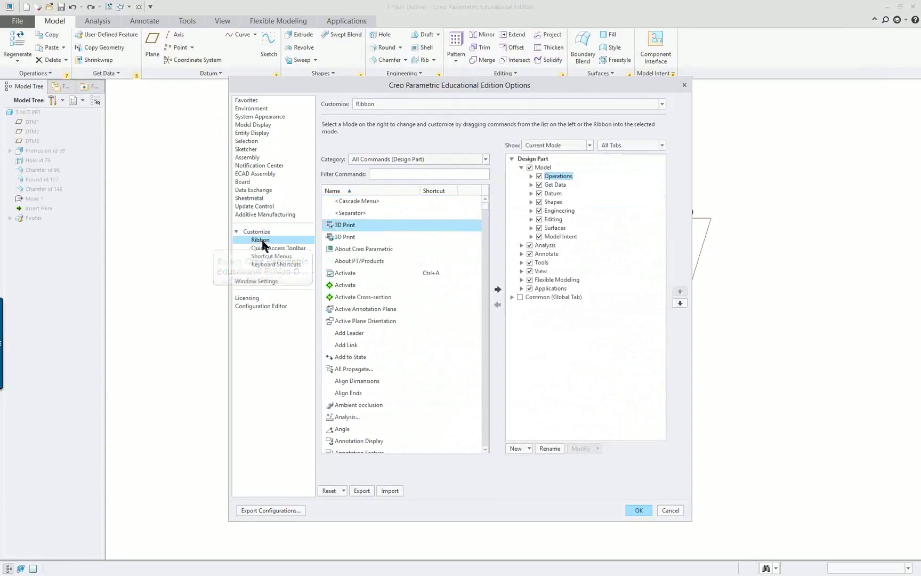
{"action": "left_click_drag", "start_coordinate": [382, 89], "coordinate": [377, 118]}
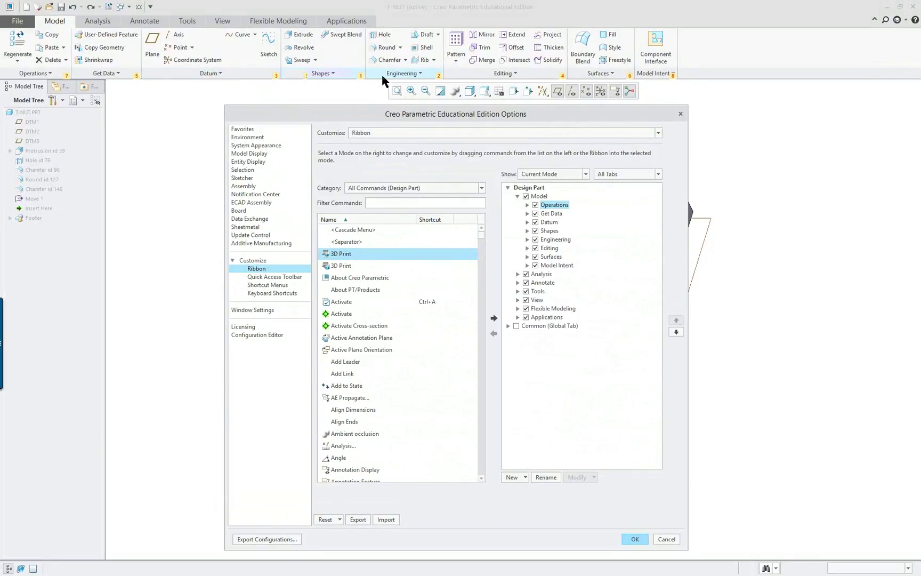
{"action": "left_click", "coordinate": [333, 75]}
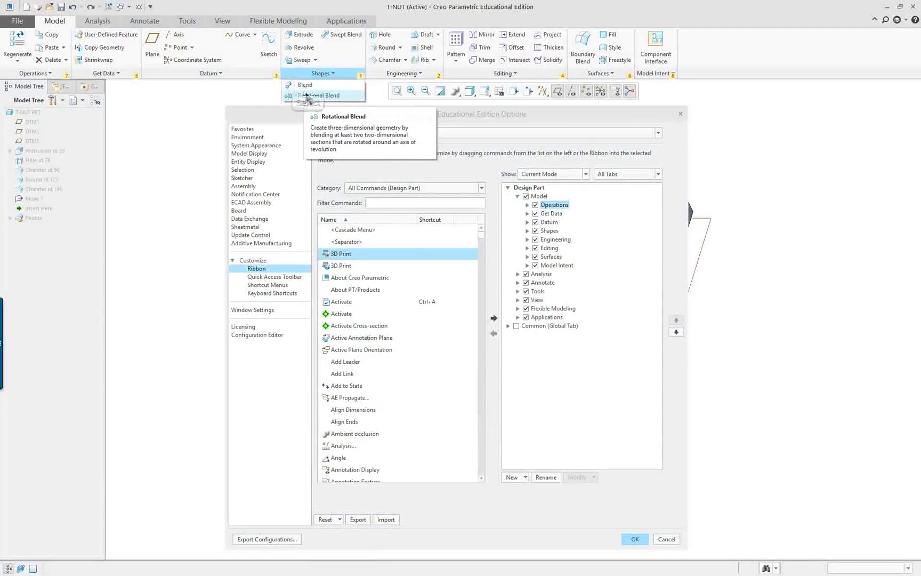
{"action": "left_click_drag", "start_coordinate": [308, 87], "coordinate": [337, 58]}
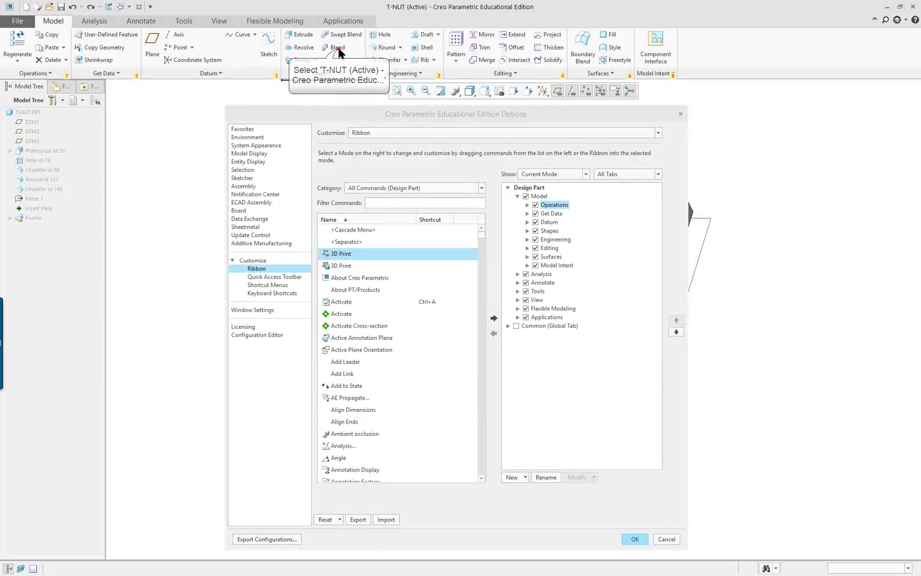
{"action": "left_click", "coordinate": [331, 75]}
{"action": "left_click_drag", "start_coordinate": [329, 86], "coordinate": [344, 60]}
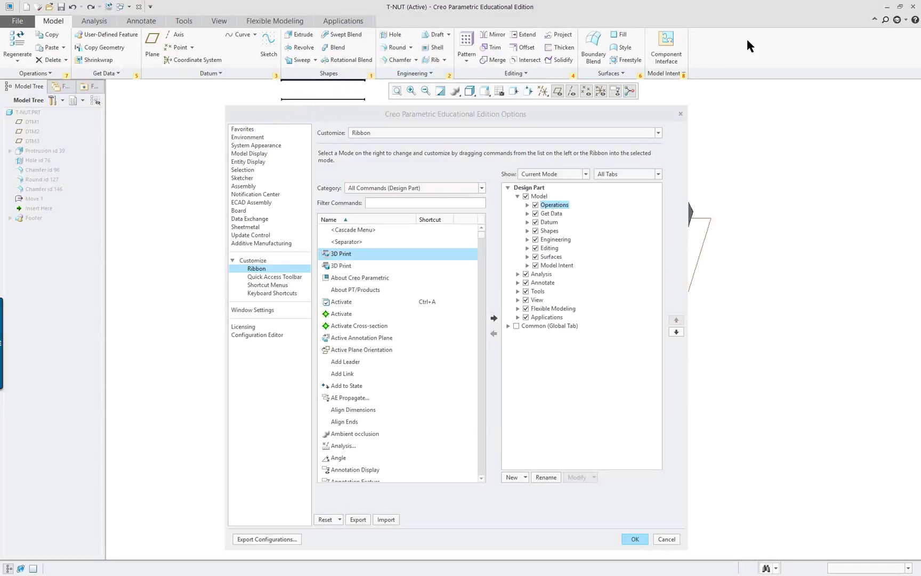
{"action": "double_click", "coordinate": [496, 7]}
{"action": "double_click", "coordinate": [592, 7]}
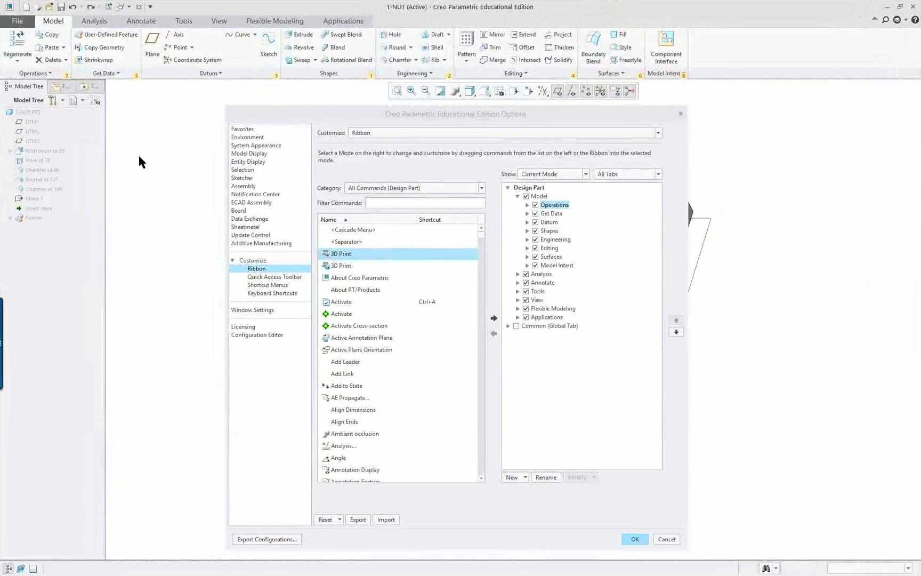
{"action": "left_click", "coordinate": [214, 74]}
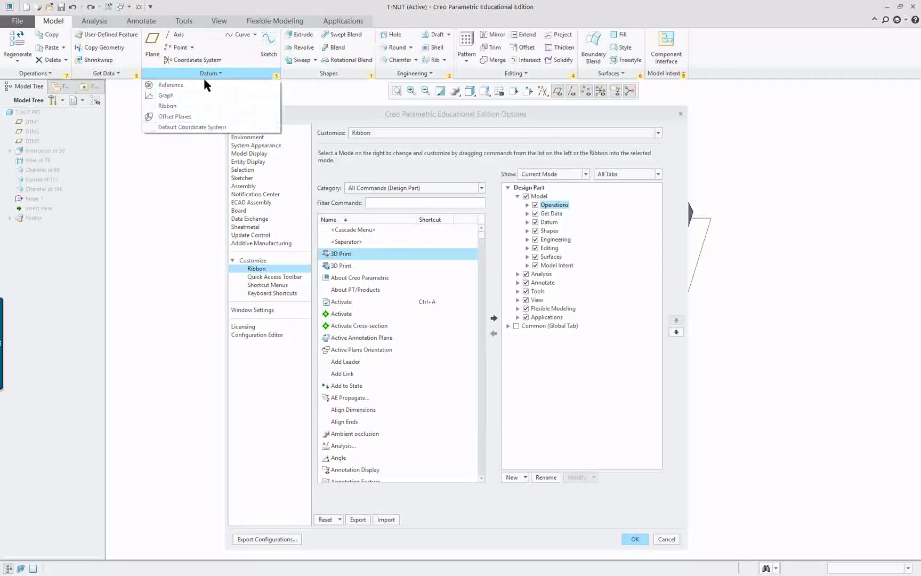
{"action": "left_click", "coordinate": [181, 181]}
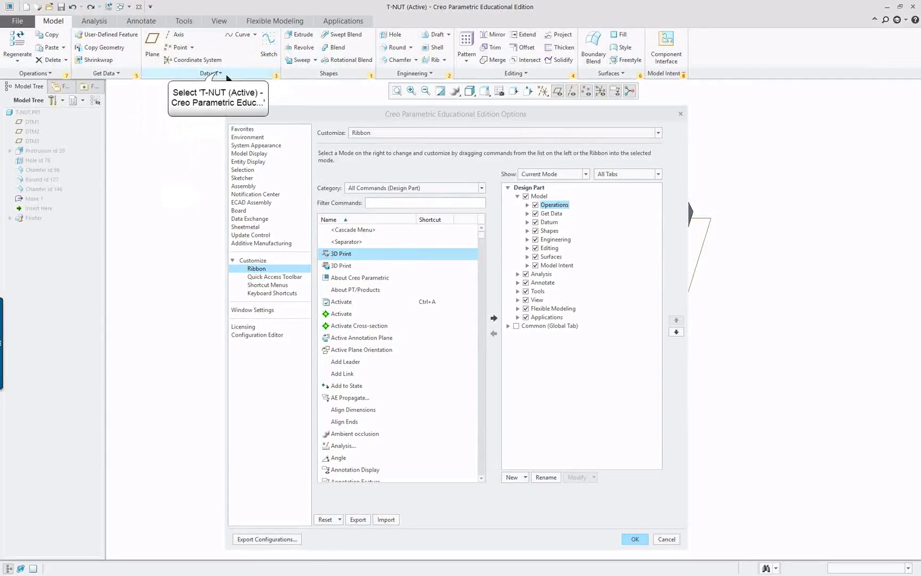
{"action": "left_click", "coordinate": [209, 73]}
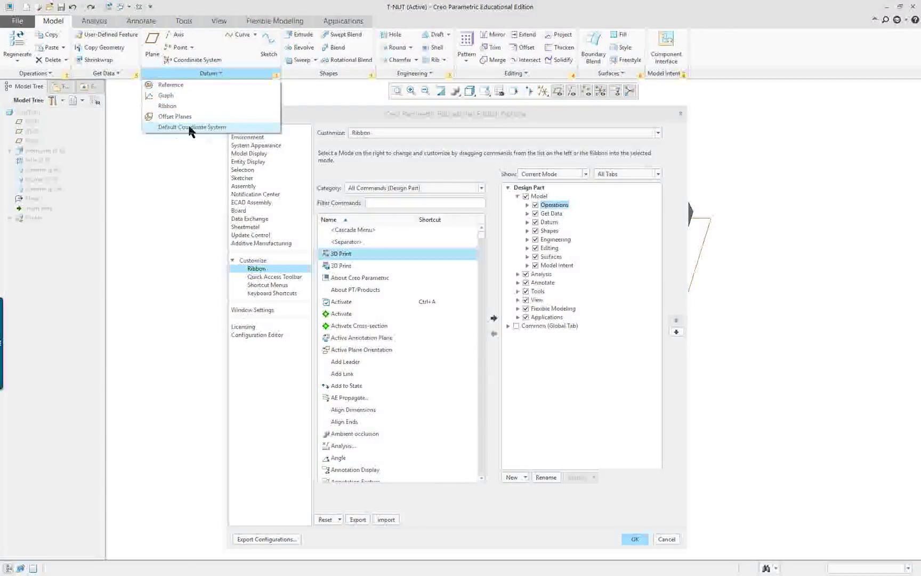
{"action": "left_click", "coordinate": [185, 172]}
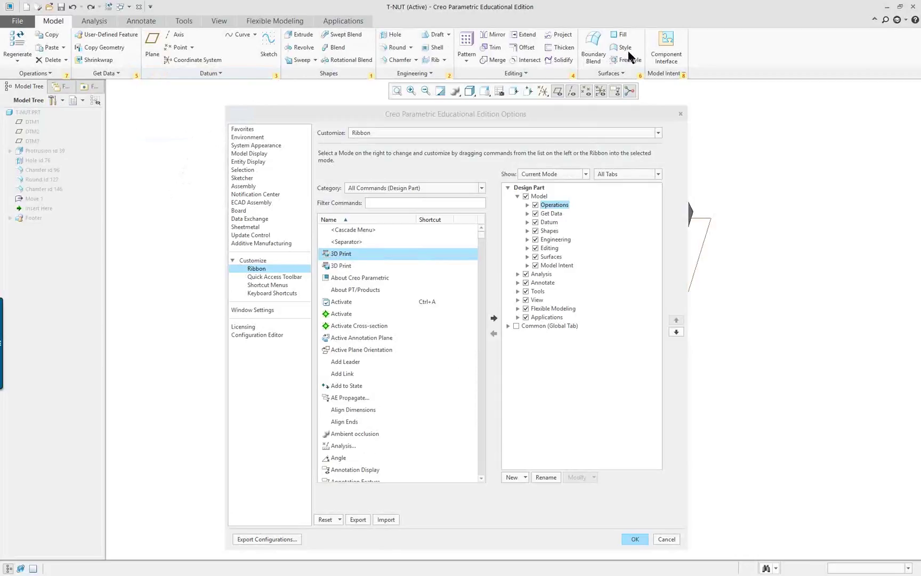
{"action": "left_click", "coordinate": [180, 25]}
On the View tab, drag Temporary Shade from the Model Display overflow into the group
{"action": "scroll", "coordinate": [190, 27], "scroll_direction": "down", "scroll_amount": 3}
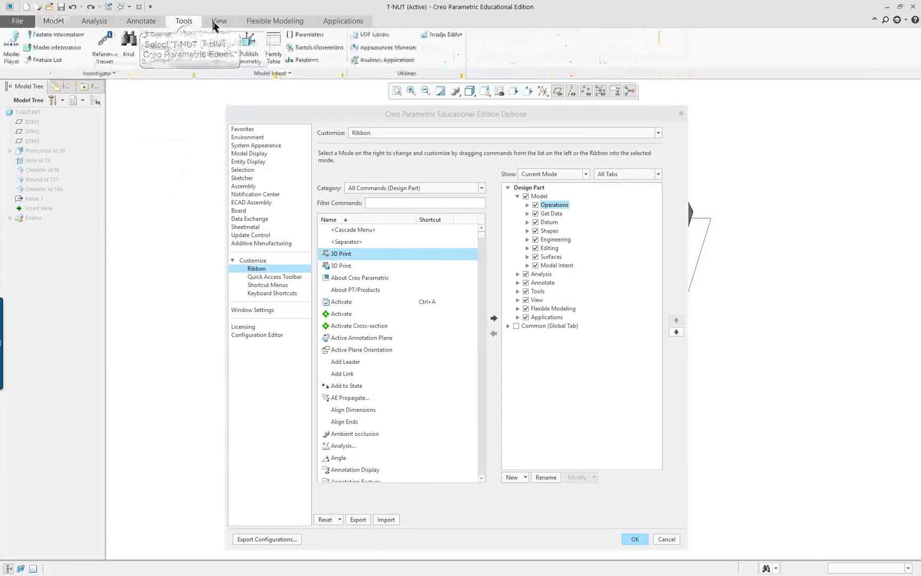
{"action": "scroll", "coordinate": [191, 27], "scroll_direction": "down", "scroll_amount": 1}
{"action": "scroll", "coordinate": [190, 26], "scroll_direction": "up", "scroll_amount": 2}
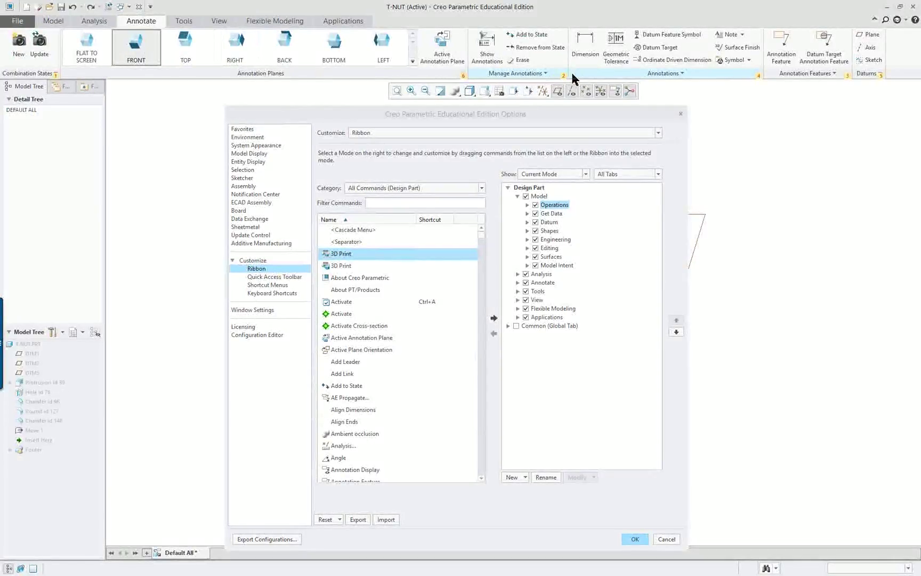
{"action": "left_click", "coordinate": [219, 23]}
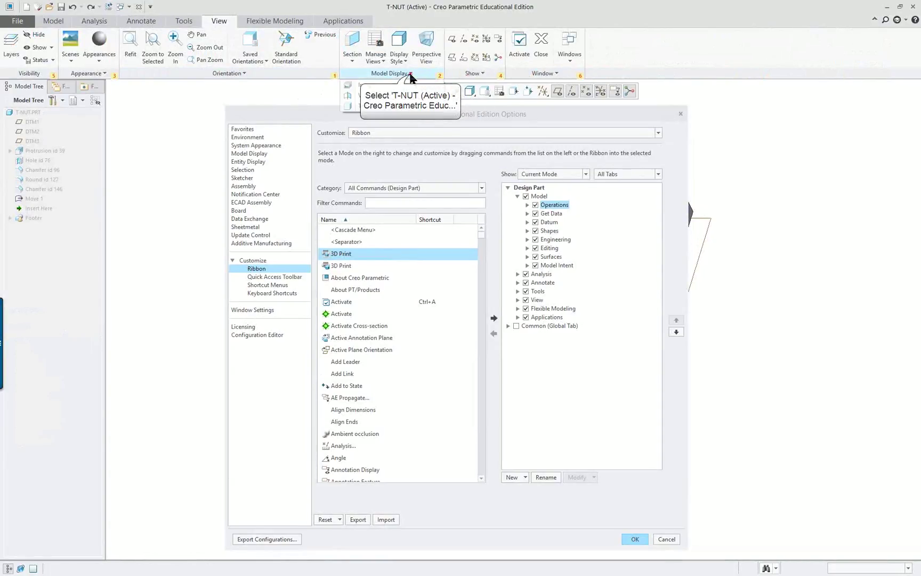
{"action": "left_click", "coordinate": [391, 73]}
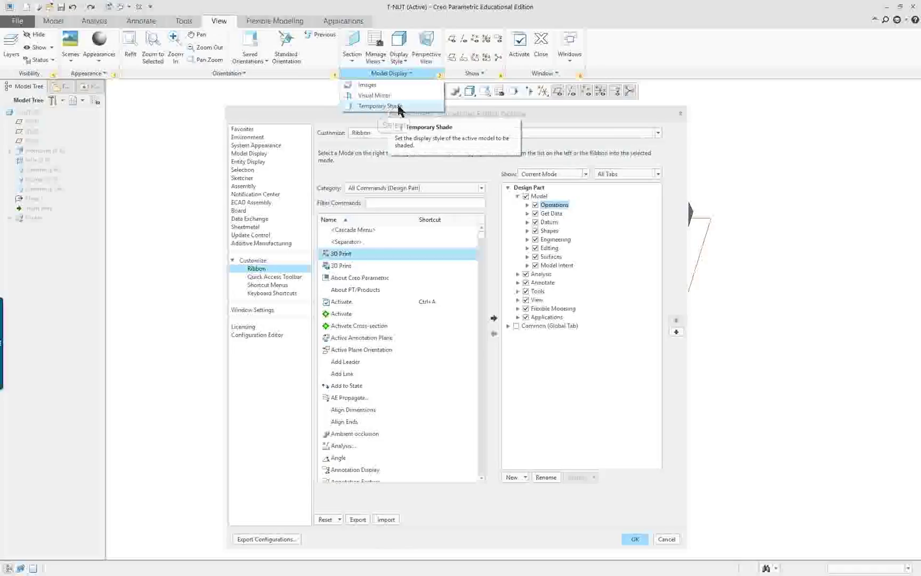
{"action": "left_click_drag", "start_coordinate": [393, 111], "coordinate": [418, 39]}
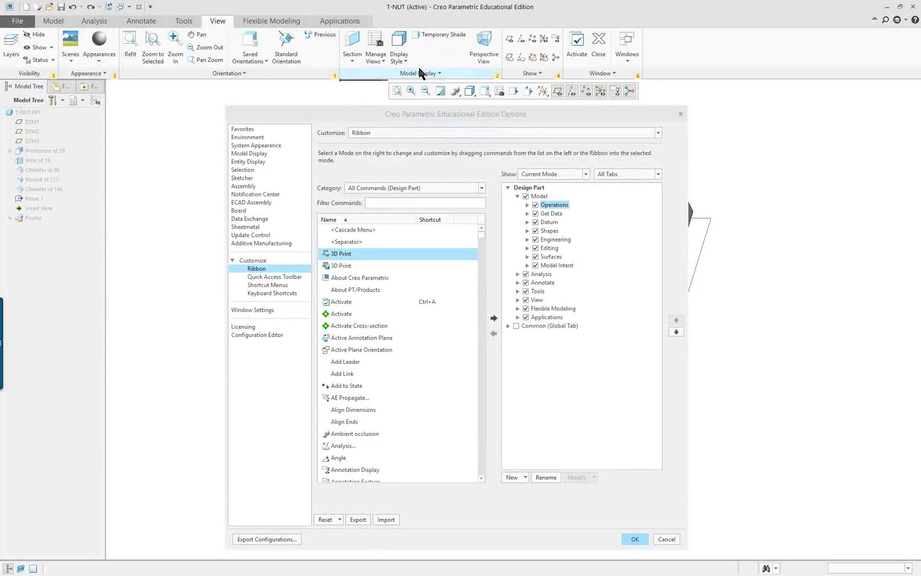
Change Display Style in the Model Display group to a small labelled button
{"action": "right_click", "coordinate": [399, 42]}
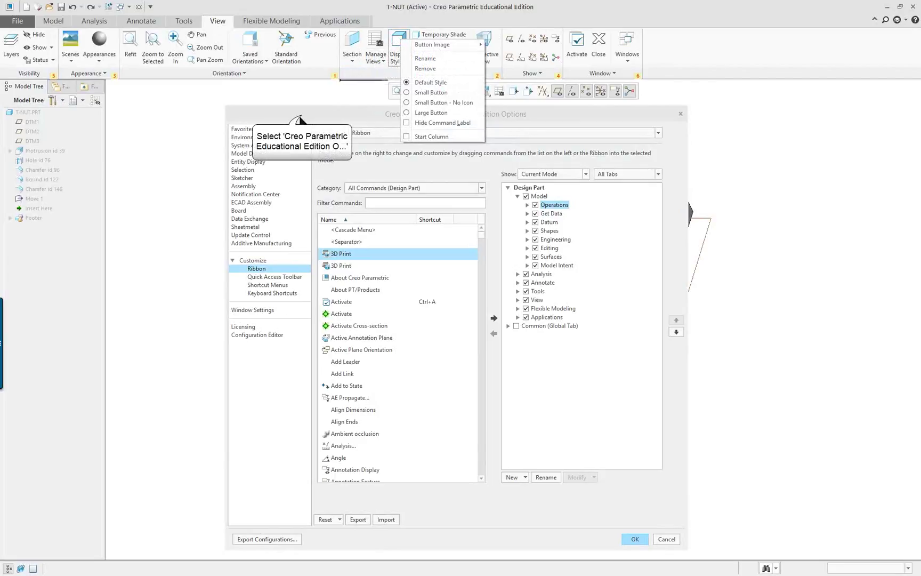
{"action": "left_click", "coordinate": [303, 118]}
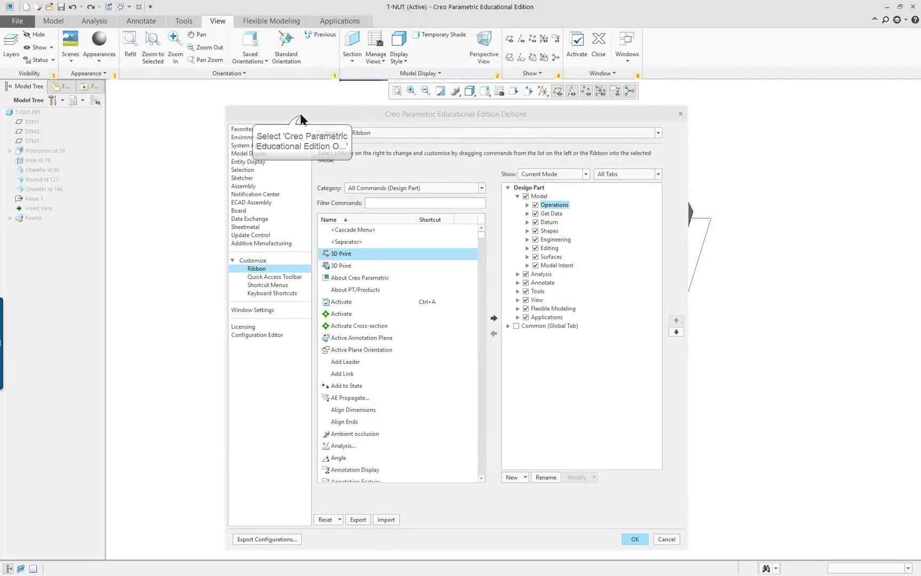
{"action": "right_click", "coordinate": [400, 43]}
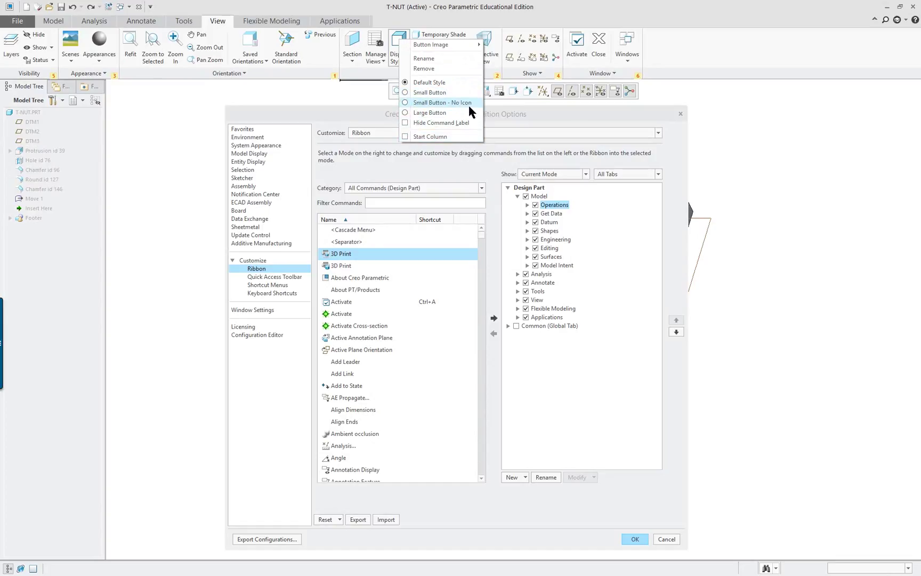
{"action": "left_click", "coordinate": [404, 93]}
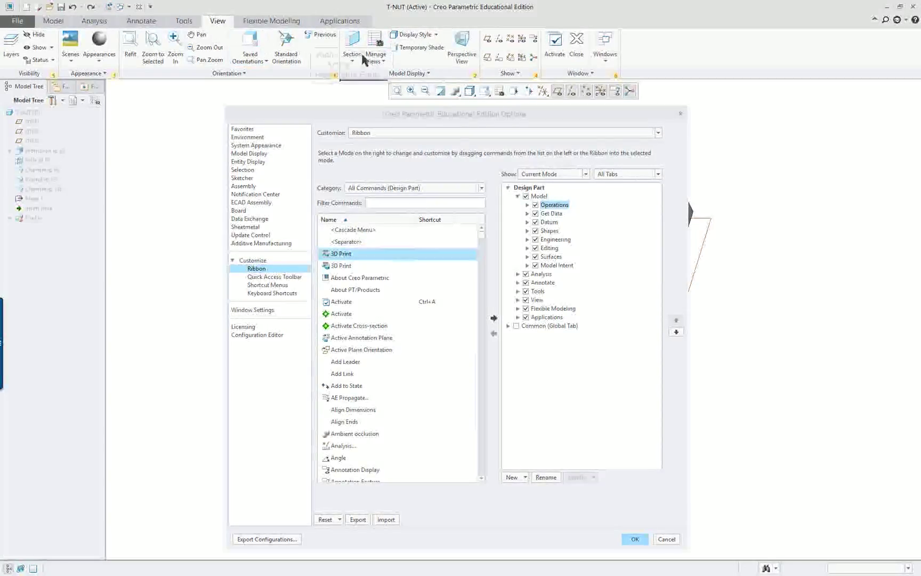
Look at the Section command's customization options, leaving it unchanged
{"action": "right_click", "coordinate": [301, 68]}
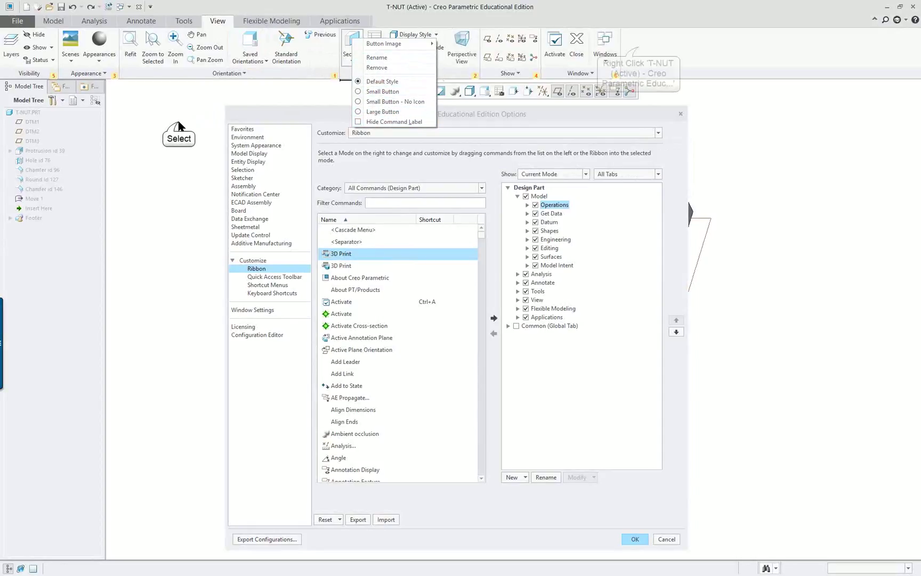
{"action": "left_click", "coordinate": [371, 102]}
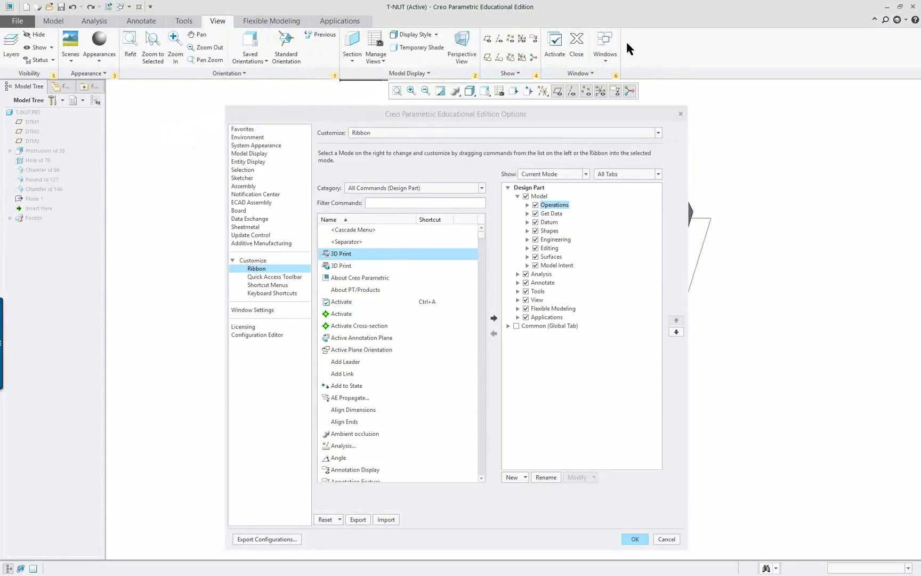
{"action": "right_click", "coordinate": [351, 55]}
Preview the extra commands of the Orientation, Model Display and Show groups, then return to the Model tab
{"action": "left_click", "coordinate": [243, 74]}
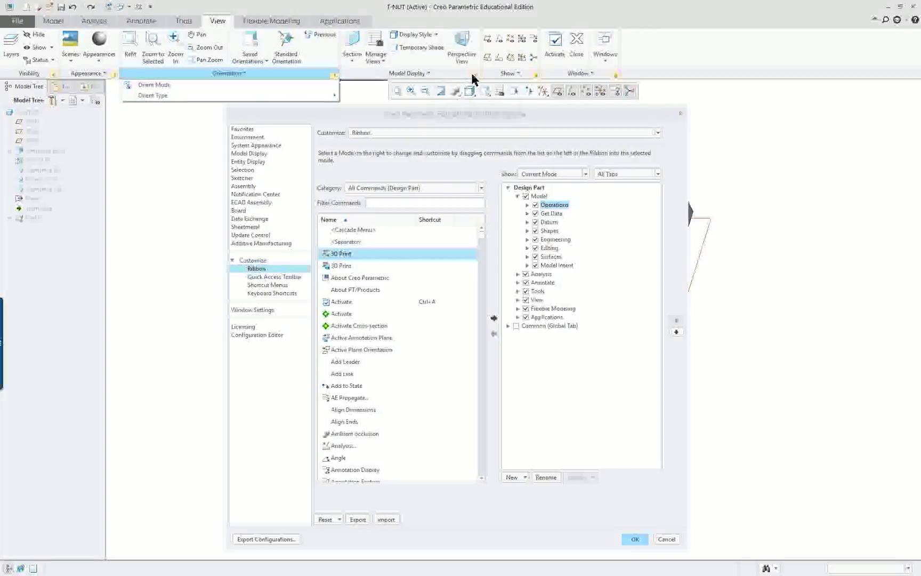
{"action": "left_click", "coordinate": [474, 79]}
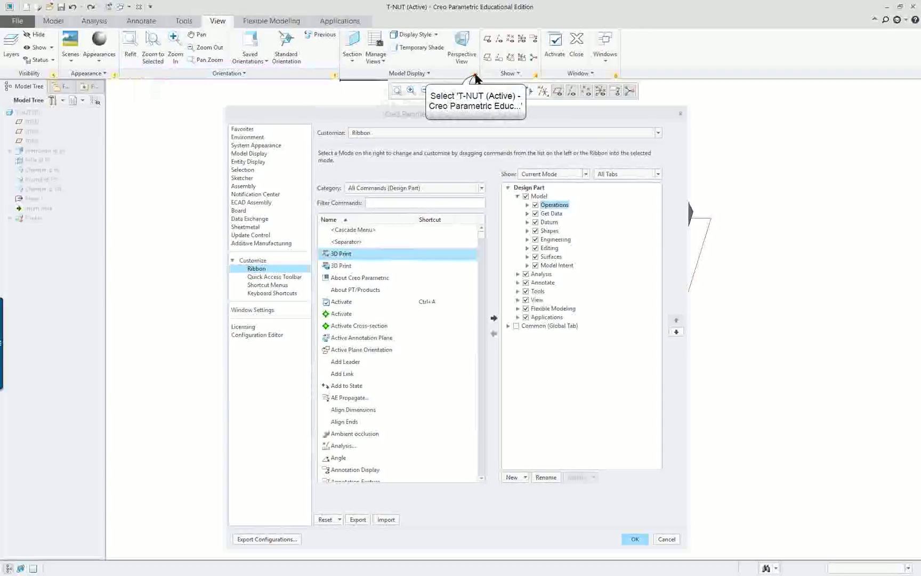
{"action": "left_click", "coordinate": [408, 73]}
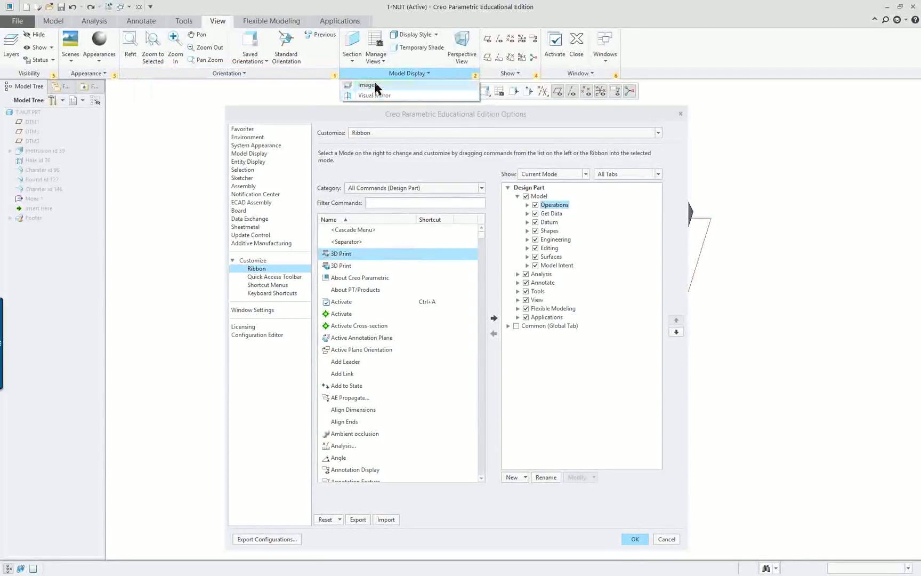
{"action": "left_click", "coordinate": [518, 74]}
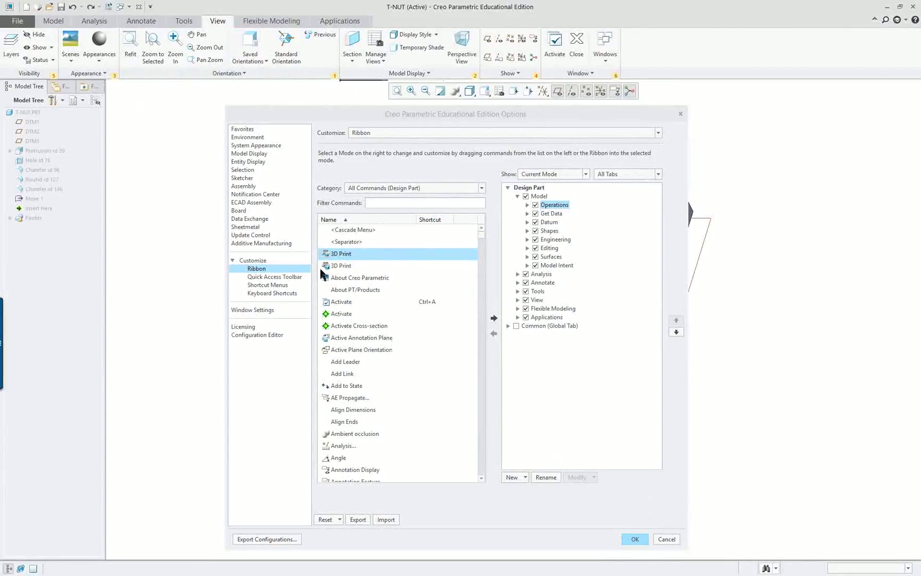
{"action": "scroll", "coordinate": [352, 289], "scroll_direction": "down", "scroll_amount": 20}
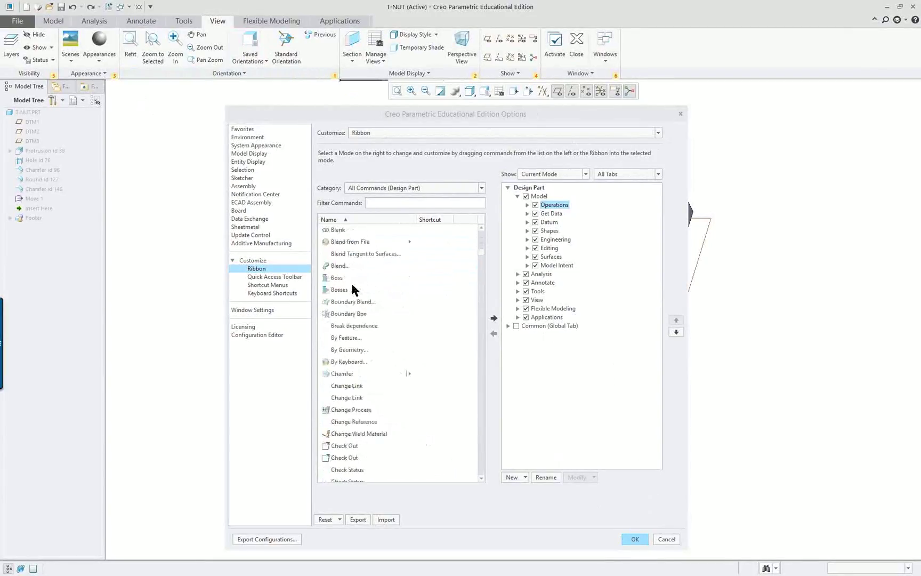
{"action": "left_click", "coordinate": [188, 73]}
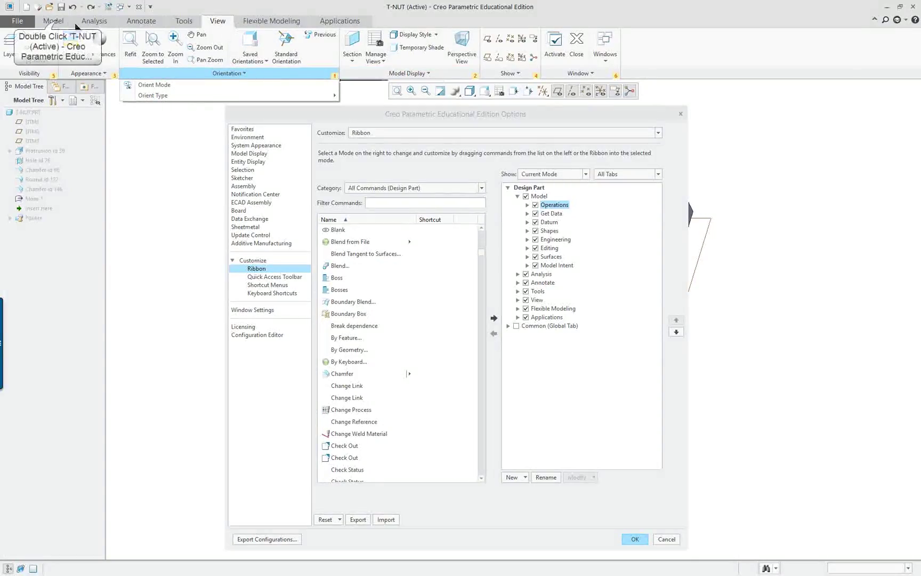
{"action": "left_click", "coordinate": [57, 24]}
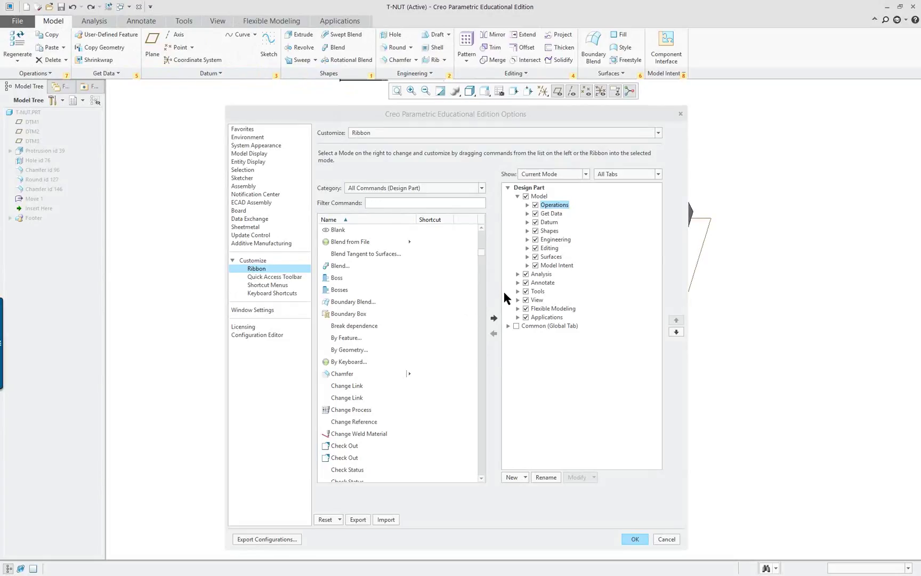
Expand Operations, Get Data, Datum, the Tools and View tabs, and the Show group in the customization tree
{"action": "left_click", "coordinate": [526, 205]}
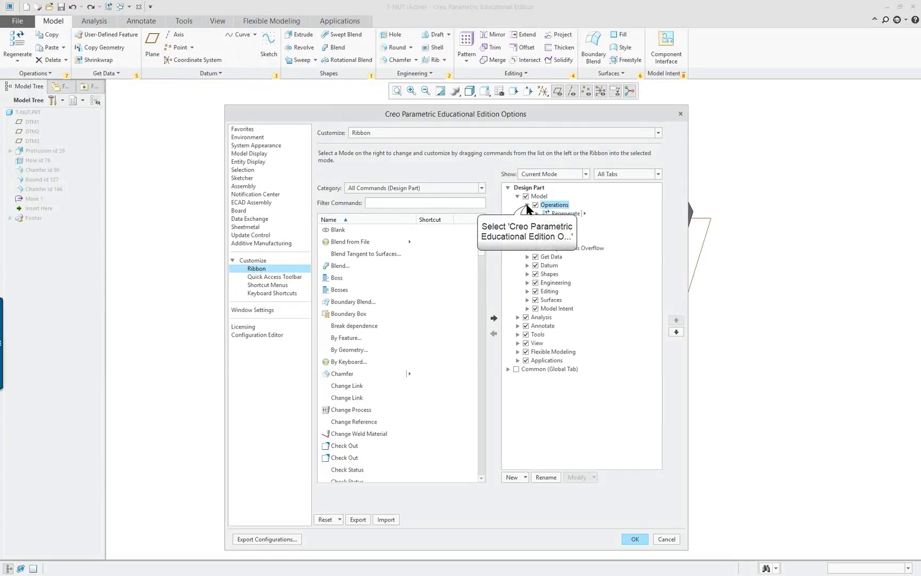
{"action": "left_click", "coordinate": [528, 257]}
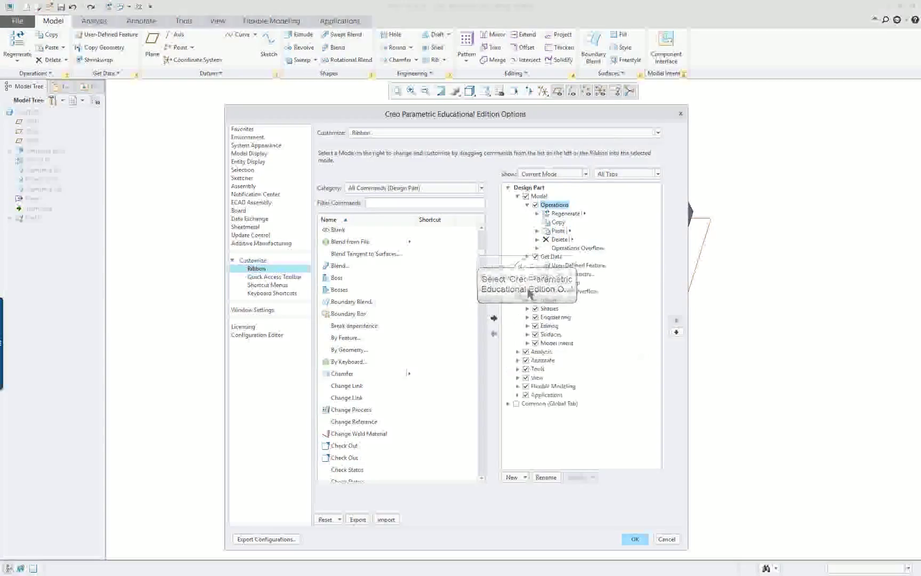
{"action": "left_click", "coordinate": [526, 301]}
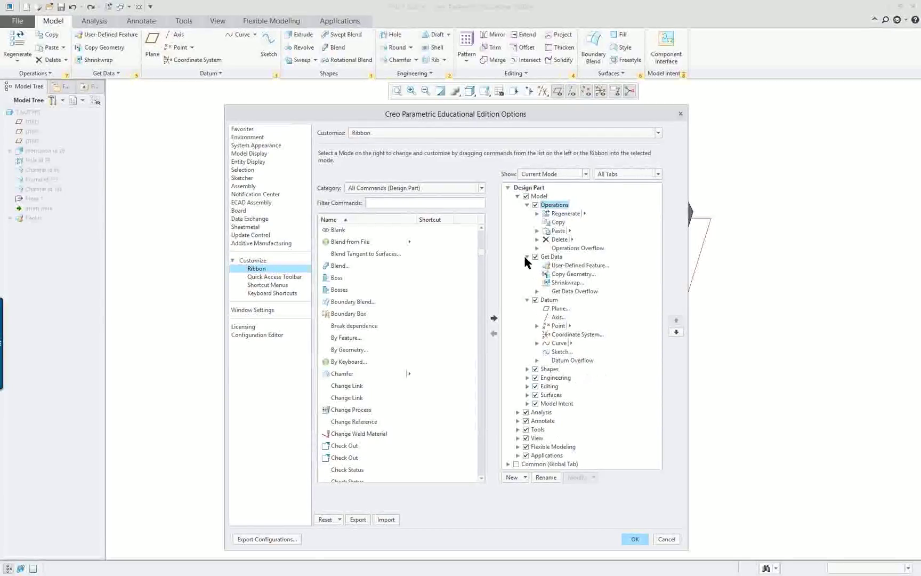
{"action": "left_click", "coordinate": [517, 429]}
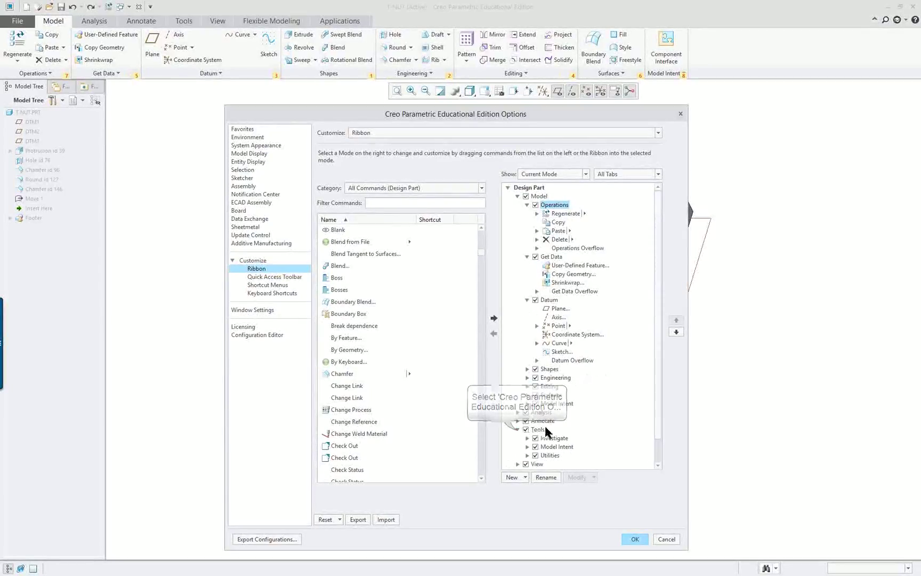
{"action": "scroll", "coordinate": [548, 432], "scroll_direction": "down", "scroll_amount": 1}
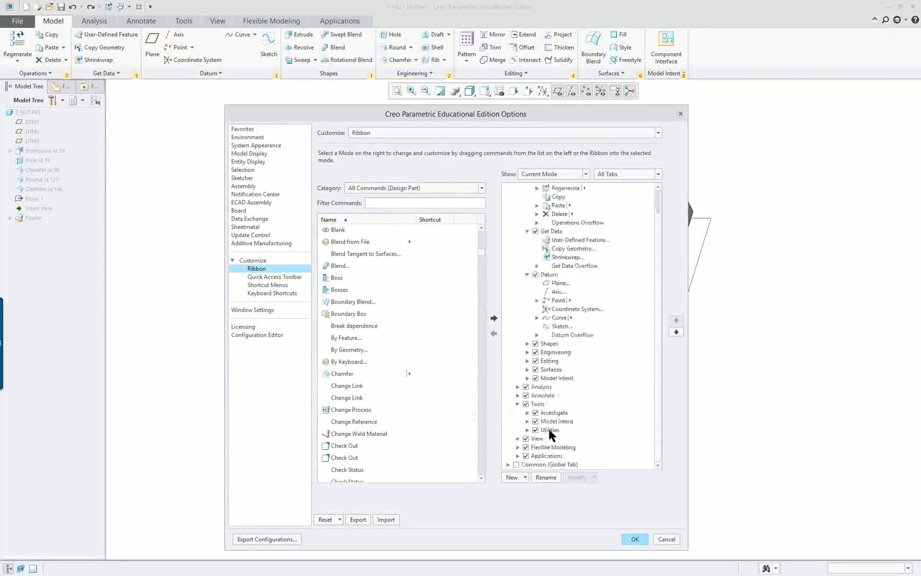
{"action": "left_click", "coordinate": [517, 438]}
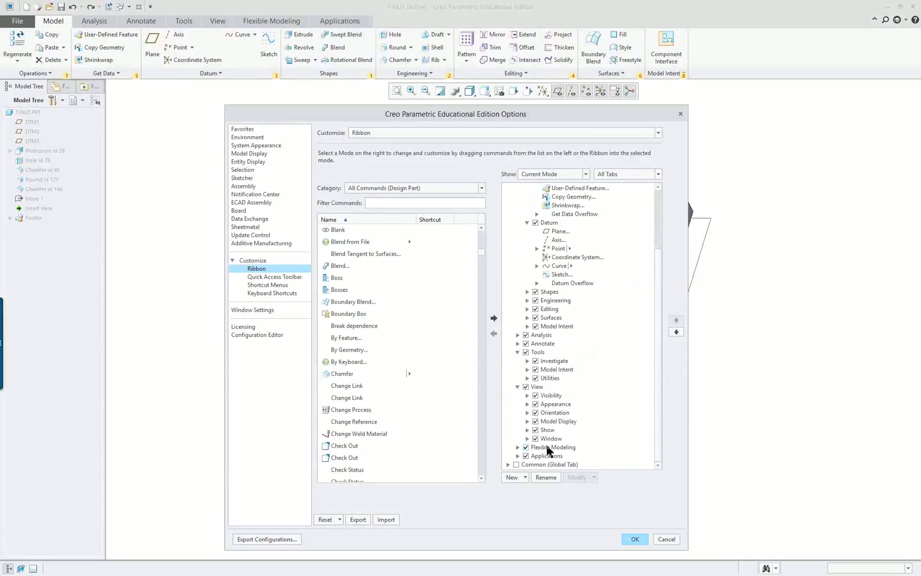
{"action": "left_click", "coordinate": [527, 430]}
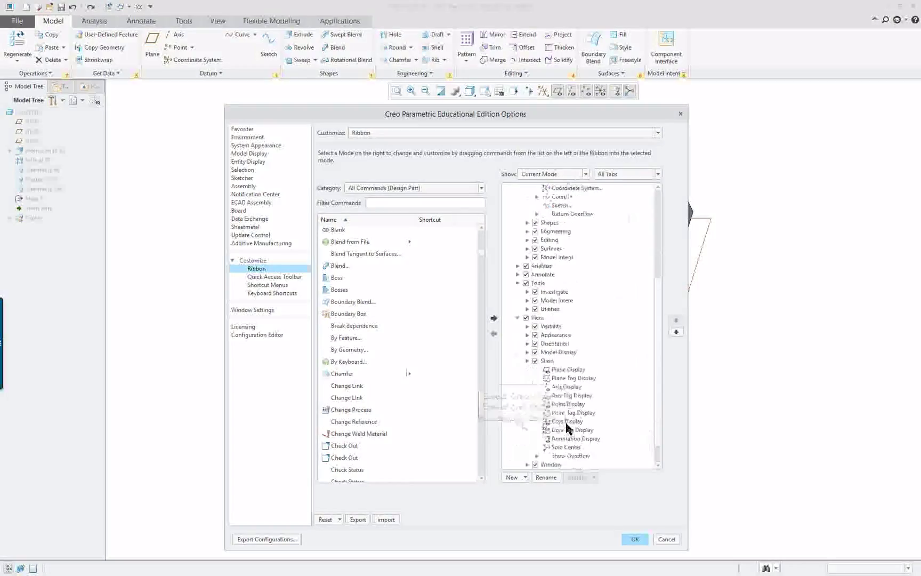
{"action": "scroll", "coordinate": [568, 426], "scroll_direction": "down", "scroll_amount": 1}
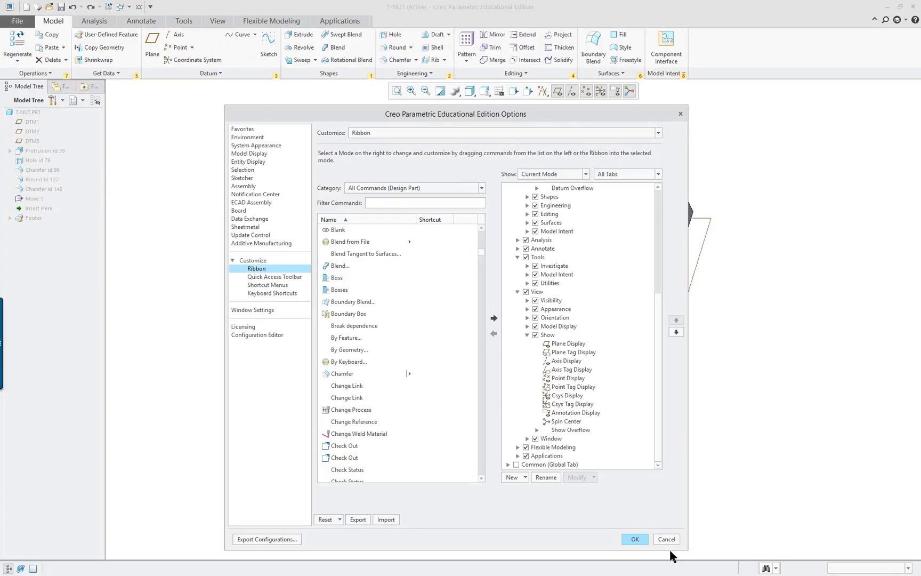
Reset all ribbon tabs and Quick Access Toolbar customizations to default, confirm, and close Options with OK
{"action": "left_click", "coordinate": [330, 520]}
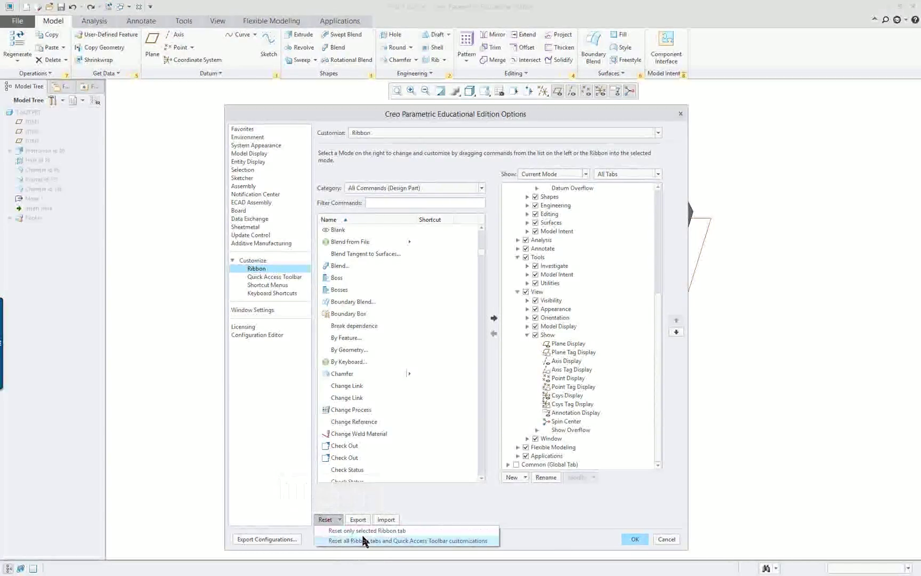
{"action": "left_click", "coordinate": [408, 540]}
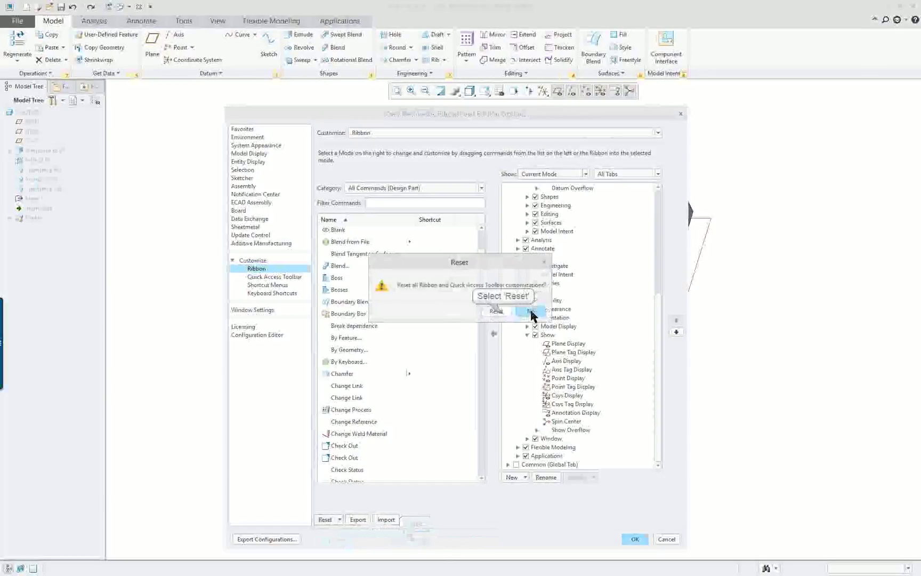
{"action": "left_click", "coordinate": [498, 311]}
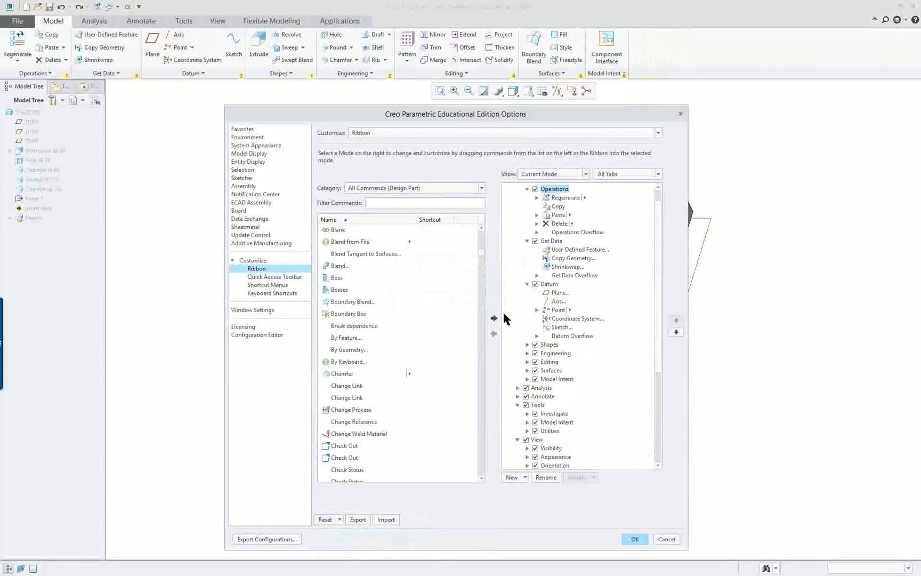
{"action": "left_click", "coordinate": [635, 539]}
Reset the in-graphics view toolbar above T-NUT to its default command set
{"action": "right_click", "coordinate": [541, 96]}
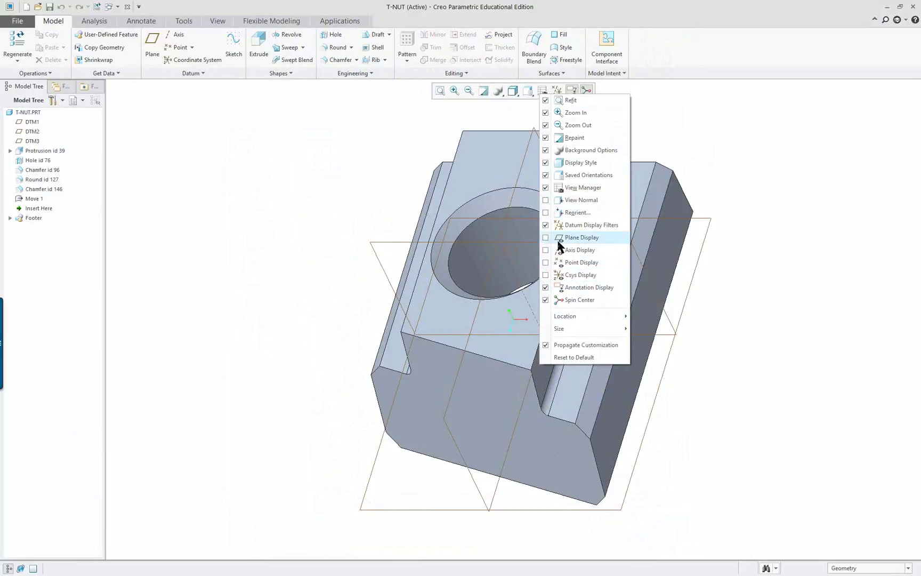
{"action": "mouse_move", "coordinate": [595, 318]}
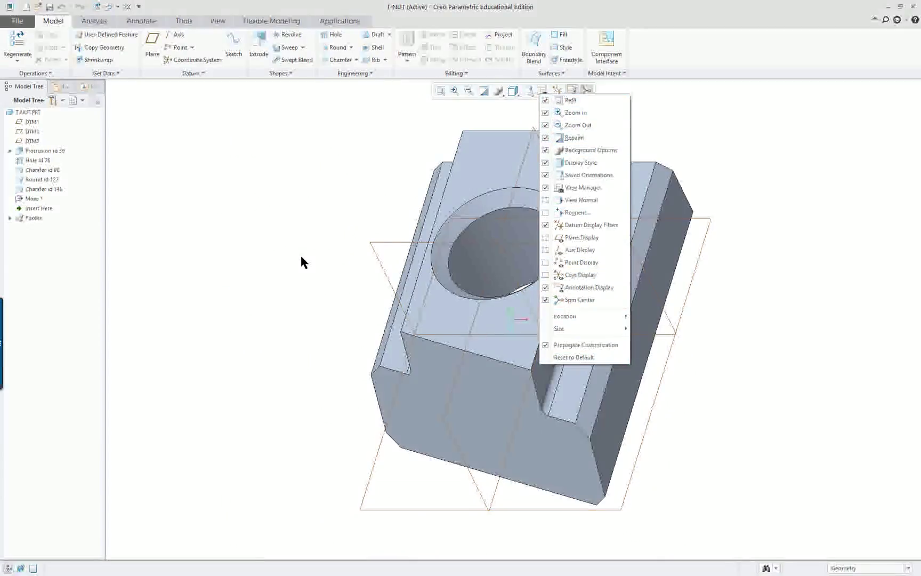
{"action": "left_click", "coordinate": [591, 357]}
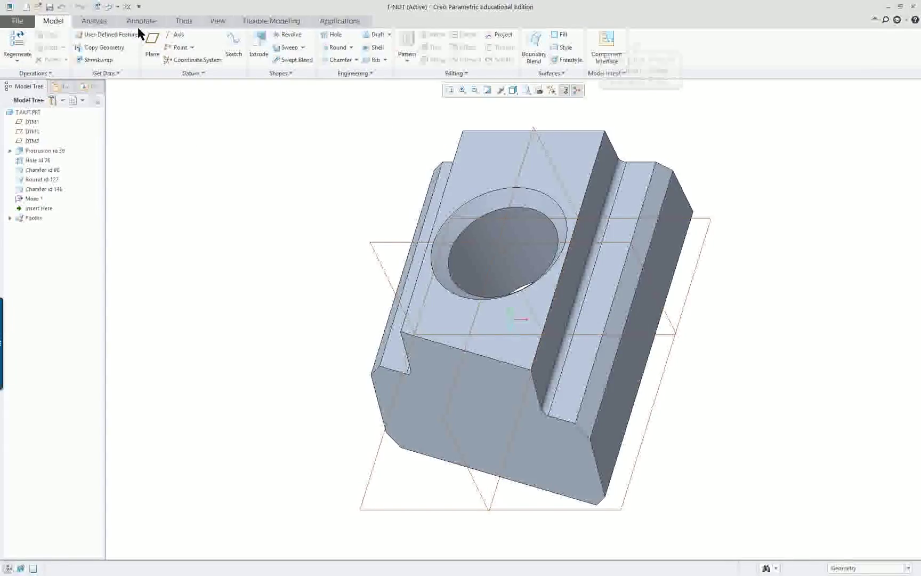
Turn on Hide Command Labels for the Model tab's Shapes group so it shows icons only
{"action": "right_click", "coordinate": [640, 45]}
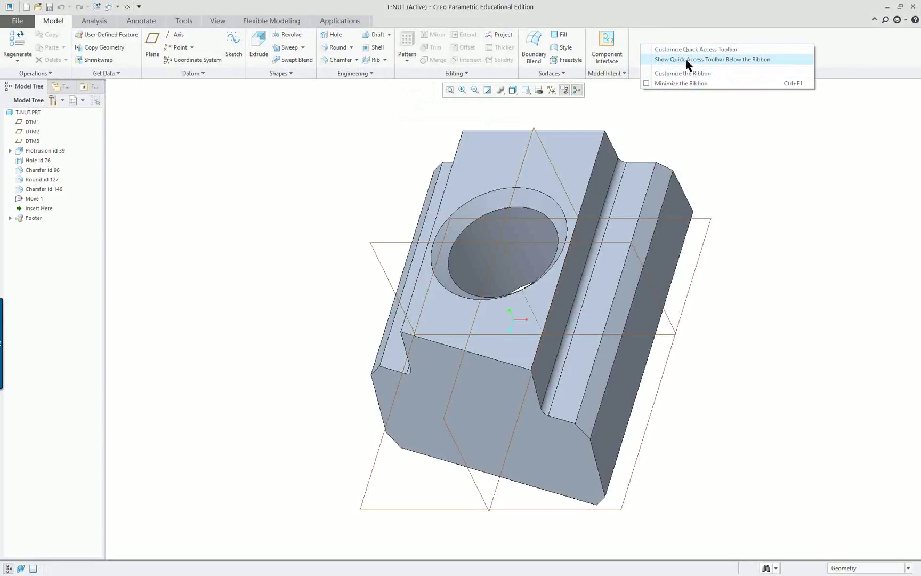
{"action": "left_click", "coordinate": [743, 165]}
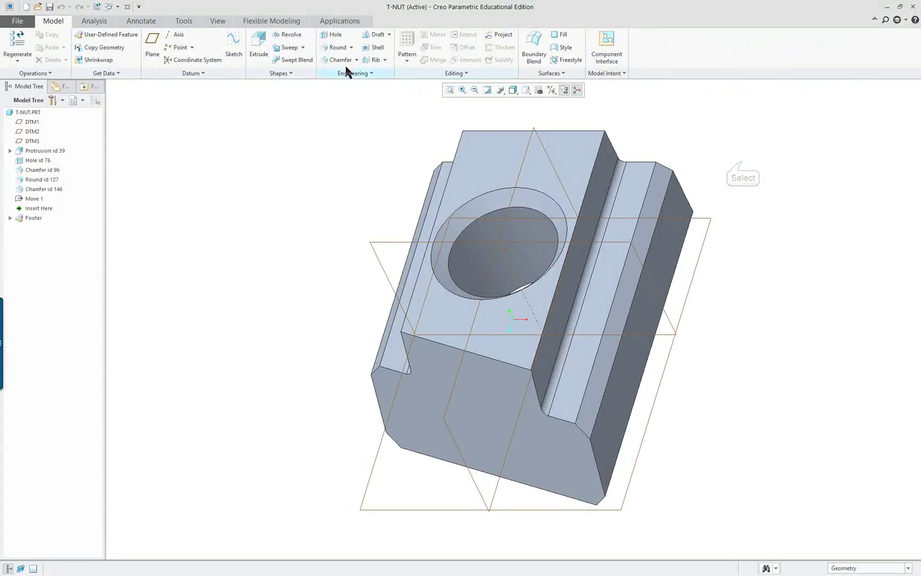
{"action": "right_click", "coordinate": [300, 74]}
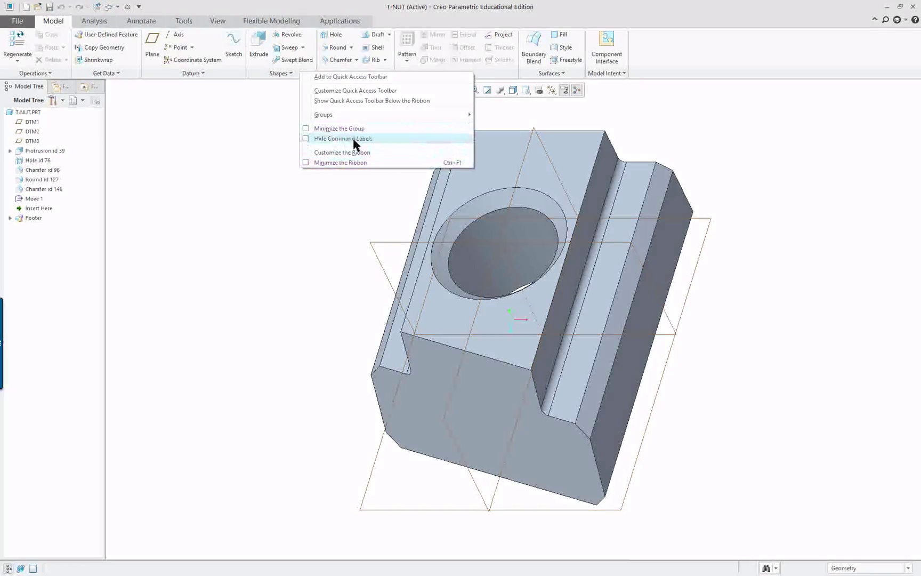
{"action": "left_click", "coordinate": [310, 137]}
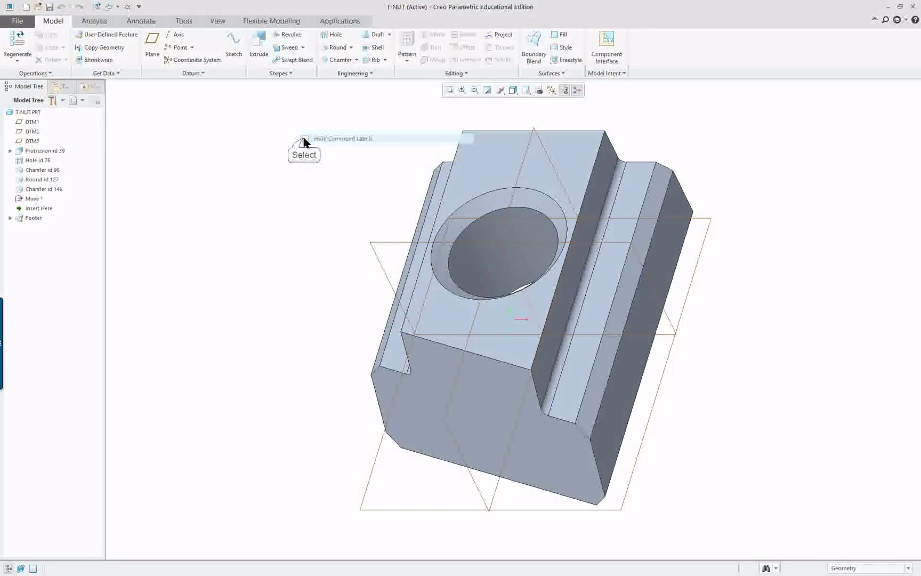
{"action": "right_click", "coordinate": [261, 54]}
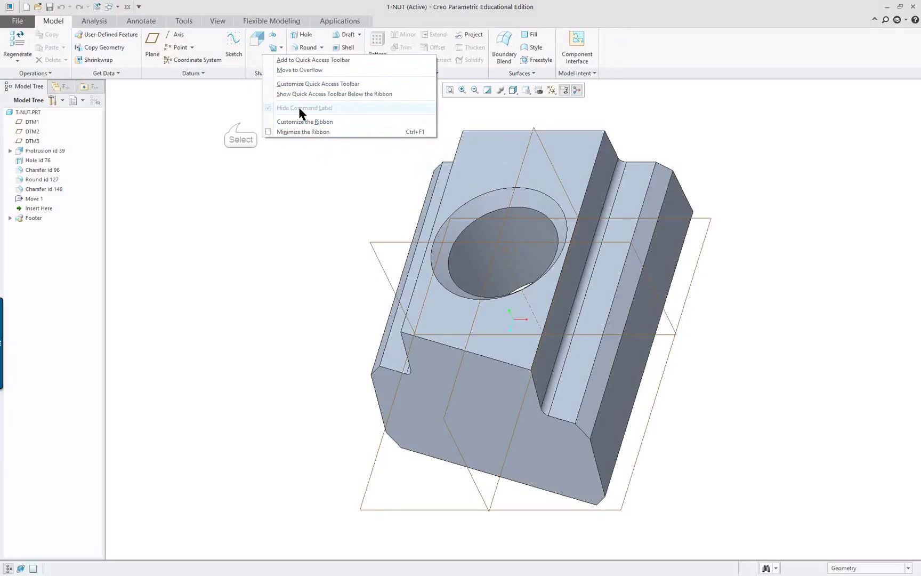
{"action": "left_click", "coordinate": [240, 127]}
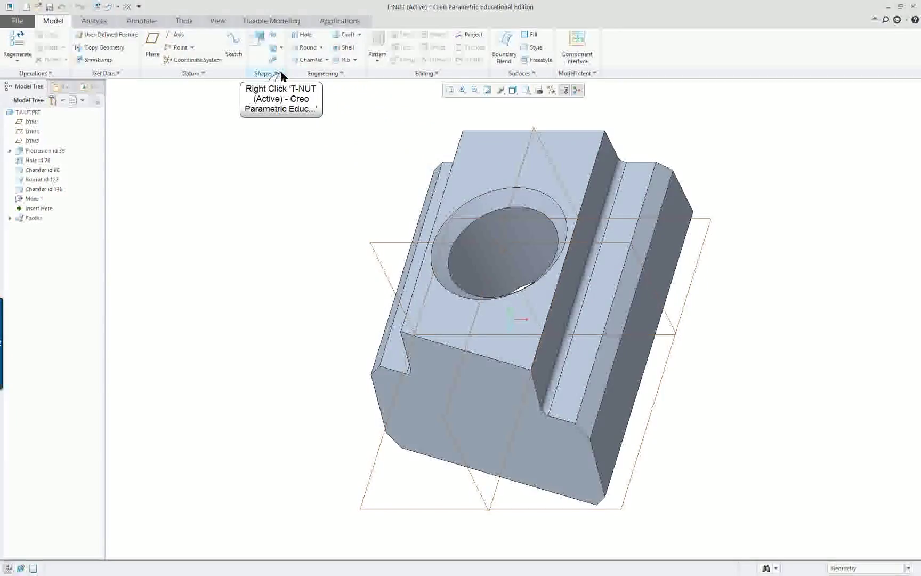
Minimize the Shapes group to one button, then restore its command labels and full size
{"action": "right_click", "coordinate": [267, 73]}
{"action": "left_click", "coordinate": [287, 129]}
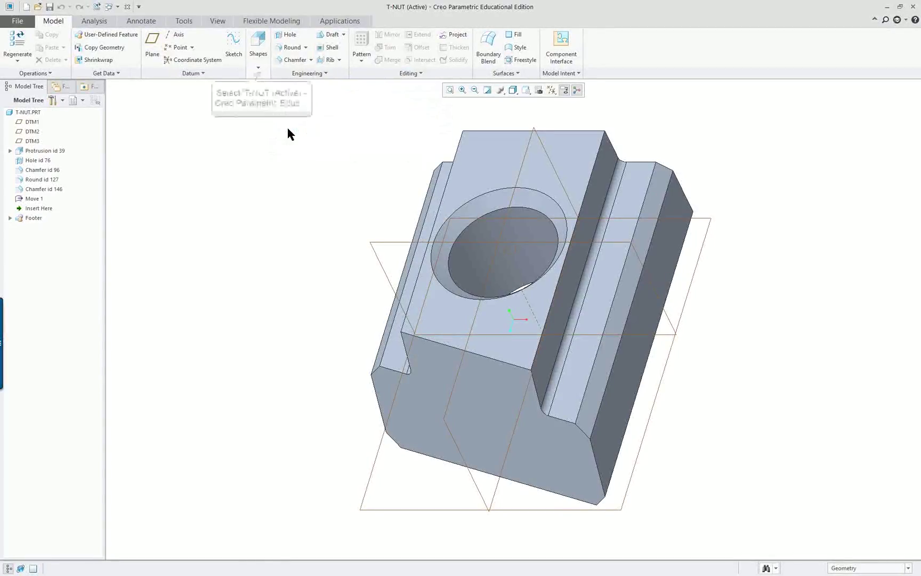
{"action": "left_click", "coordinate": [258, 50]}
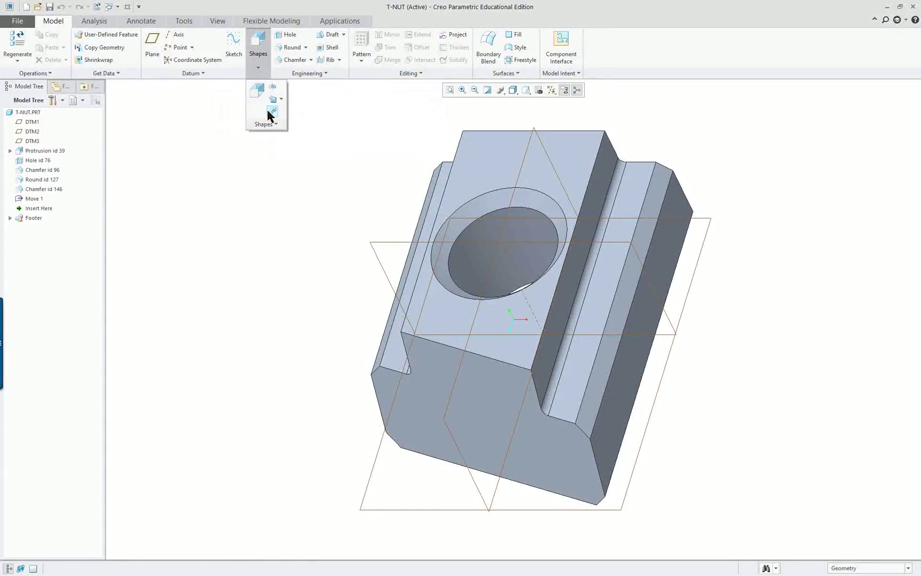
{"action": "left_click", "coordinate": [314, 110]}
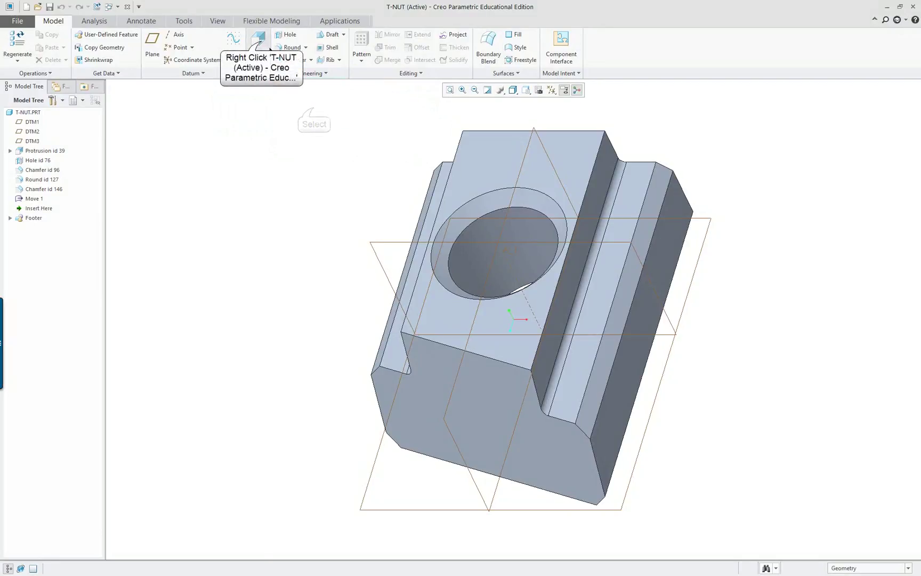
{"action": "right_click", "coordinate": [260, 39]}
{"action": "left_click", "coordinate": [268, 108]}
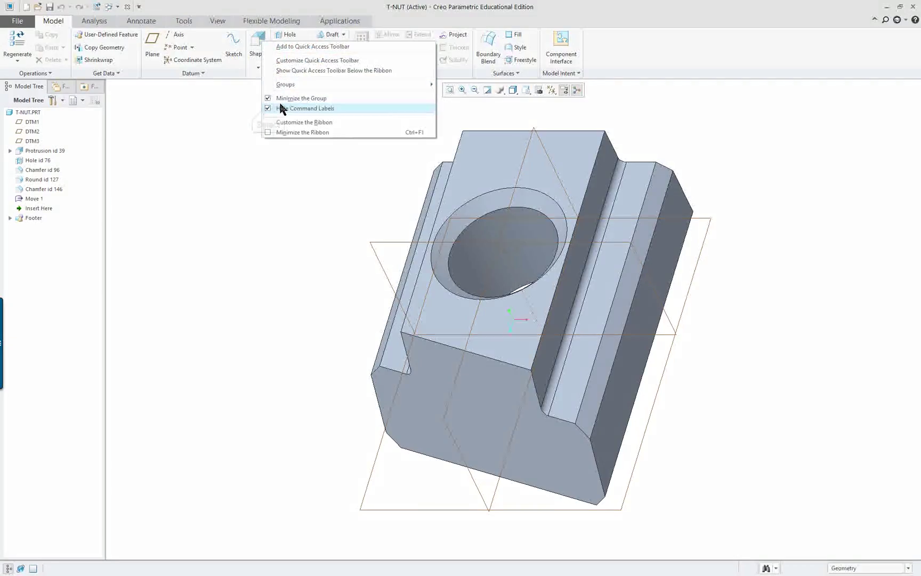
{"action": "left_click", "coordinate": [257, 70]}
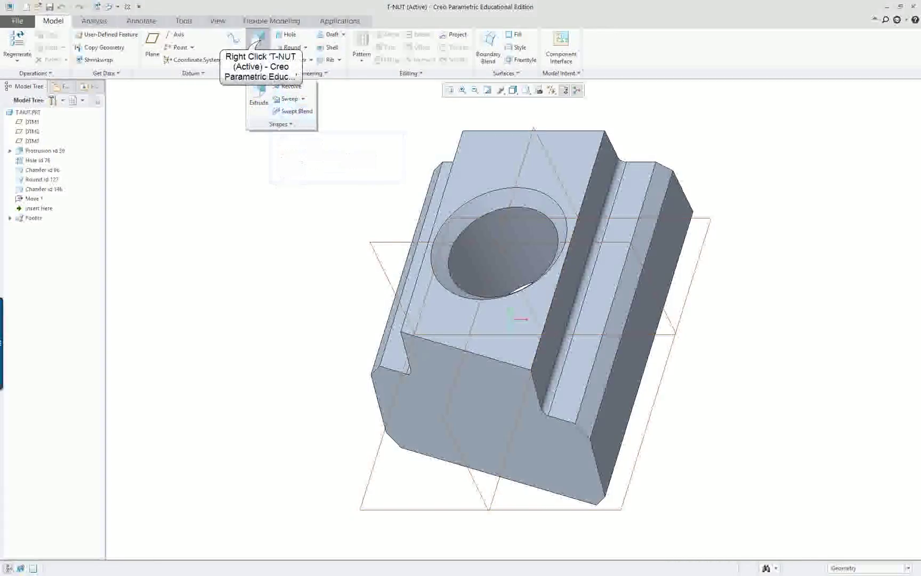
{"action": "right_click", "coordinate": [260, 55]}
{"action": "left_click", "coordinate": [267, 97]}
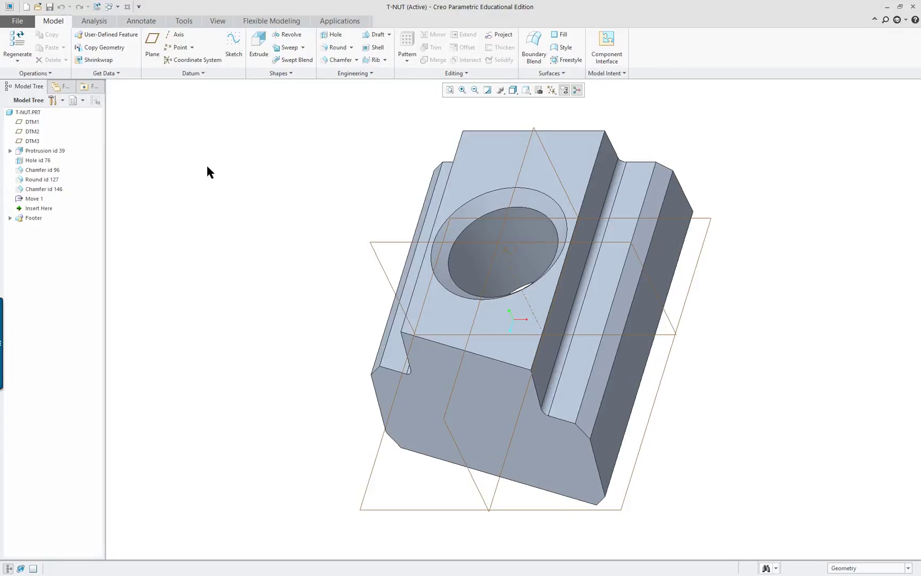
Open Creo Options on the Shortcut Menus page, look through its items, and close with OK
{"action": "left_click", "coordinate": [22, 24]}
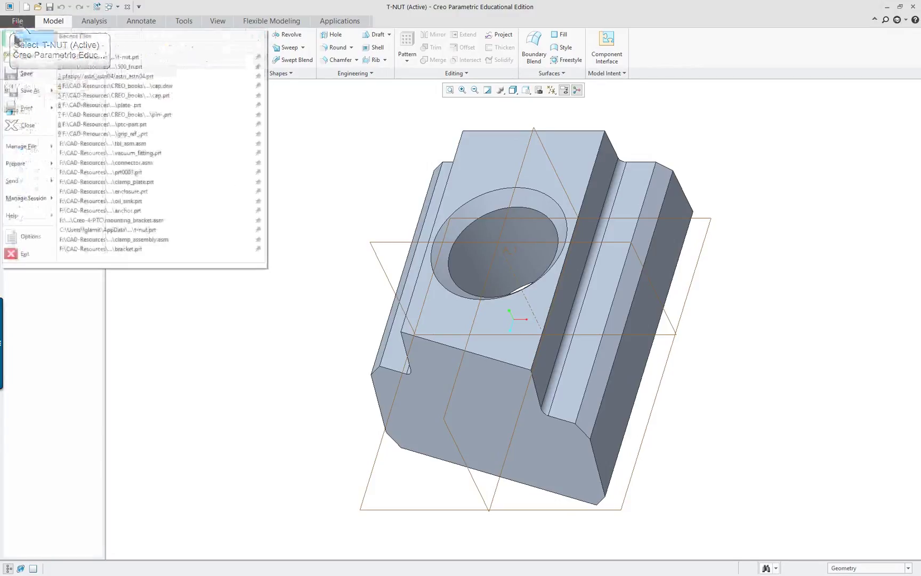
{"action": "left_click", "coordinate": [33, 238]}
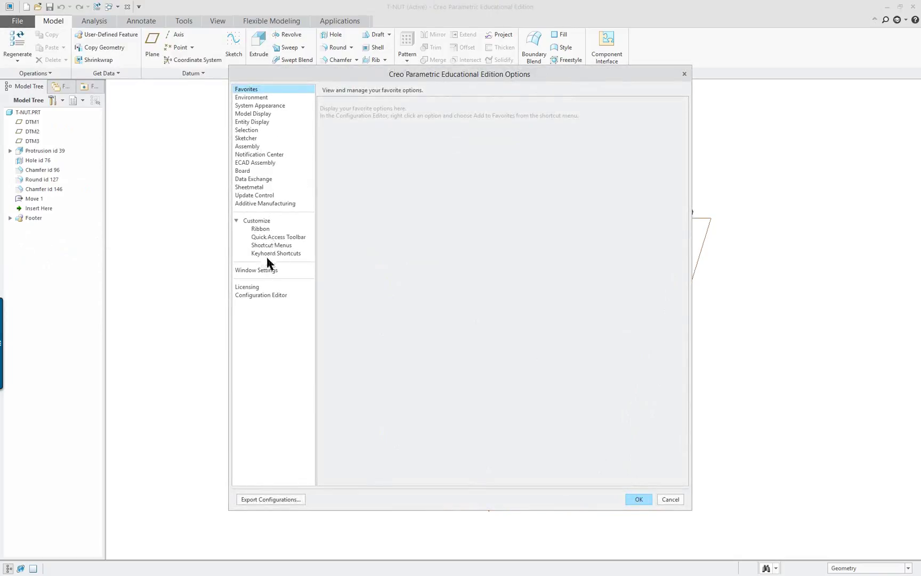
{"action": "left_click", "coordinate": [281, 248]}
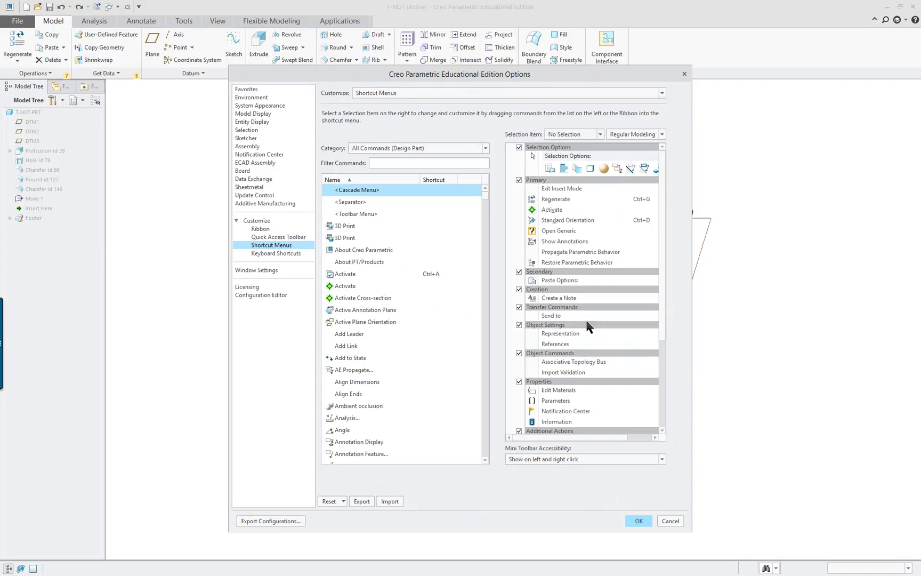
{"action": "scroll", "coordinate": [600, 314], "scroll_direction": "down", "scroll_amount": 4}
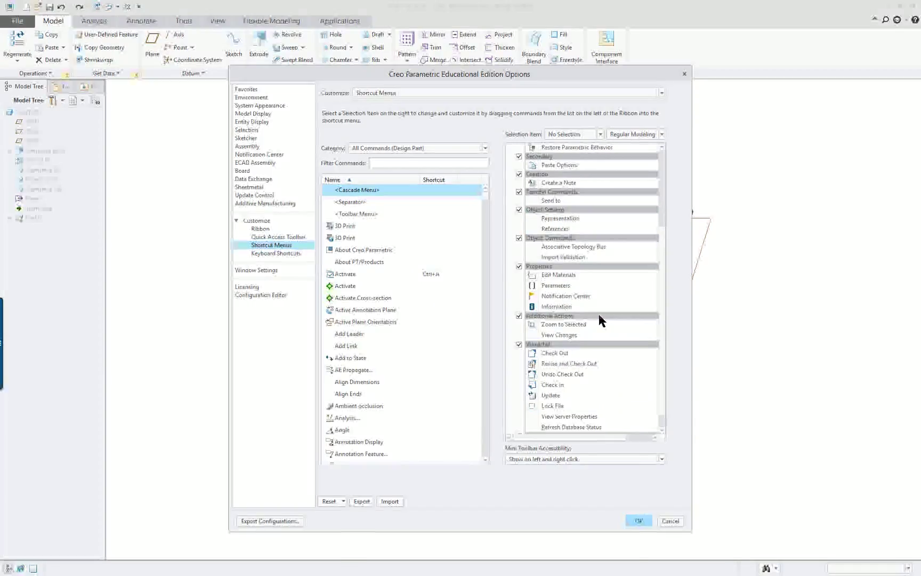
{"action": "scroll", "coordinate": [599, 316], "scroll_direction": "up", "scroll_amount": 4}
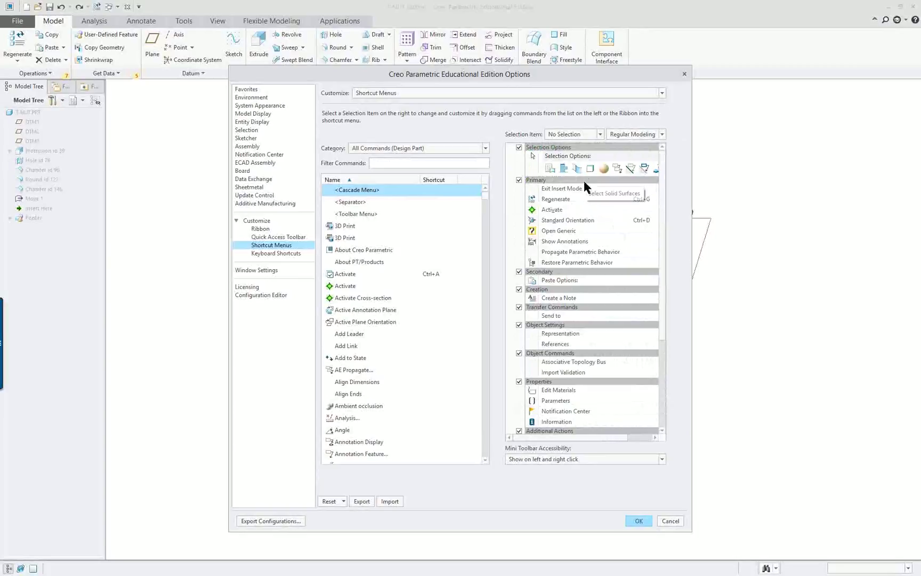
{"action": "scroll", "coordinate": [575, 248], "scroll_direction": "down", "scroll_amount": 1}
{"action": "scroll", "coordinate": [576, 251], "scroll_direction": "down", "scroll_amount": 5}
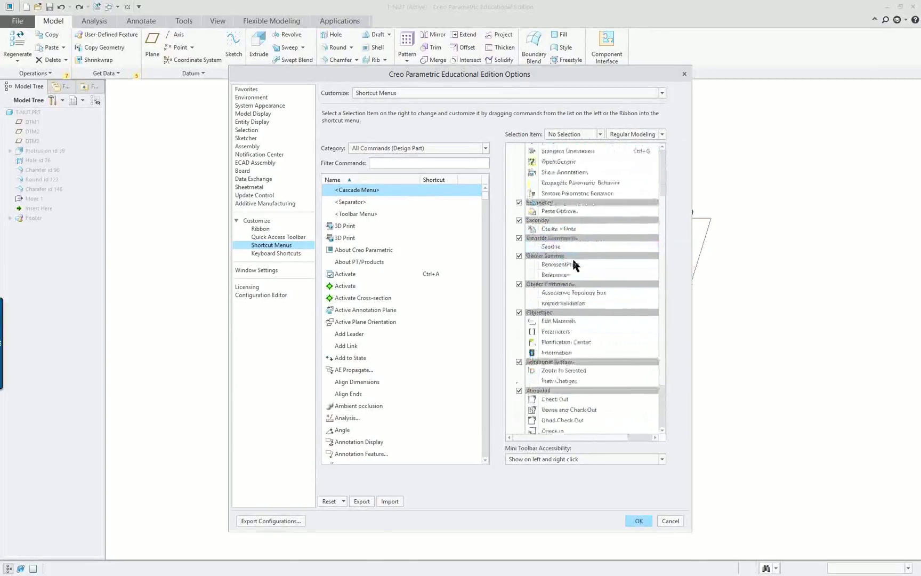
{"action": "scroll", "coordinate": [570, 262], "scroll_direction": "up", "scroll_amount": 6}
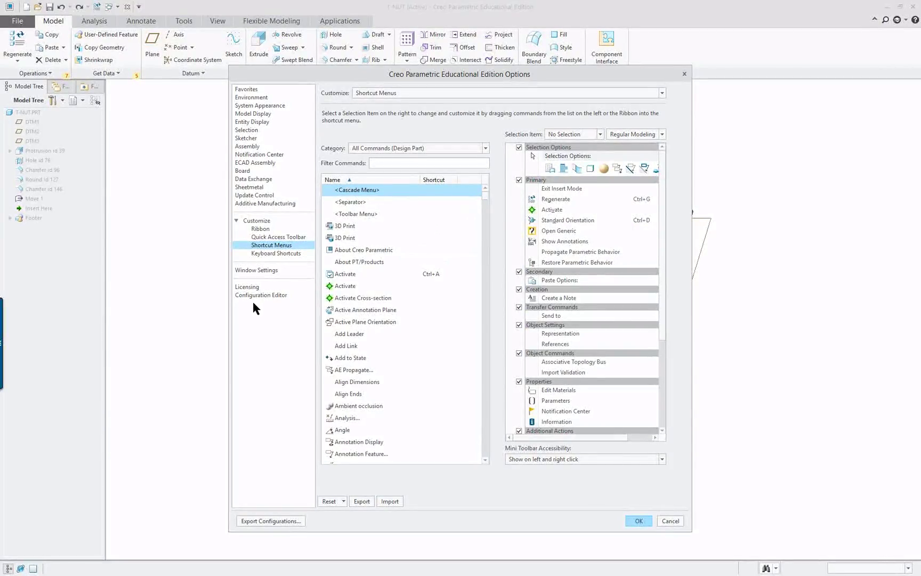
{"action": "left_click", "coordinate": [639, 521]}
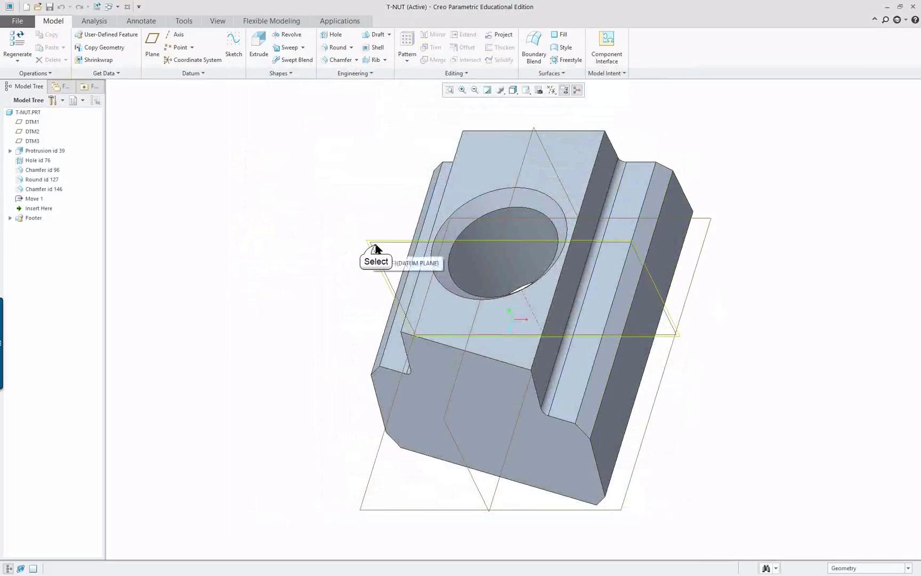
Select datum plane DTM3 and choose Customize to edit its mini toolbar and shortcut menu
{"action": "left_click", "coordinate": [375, 248]}
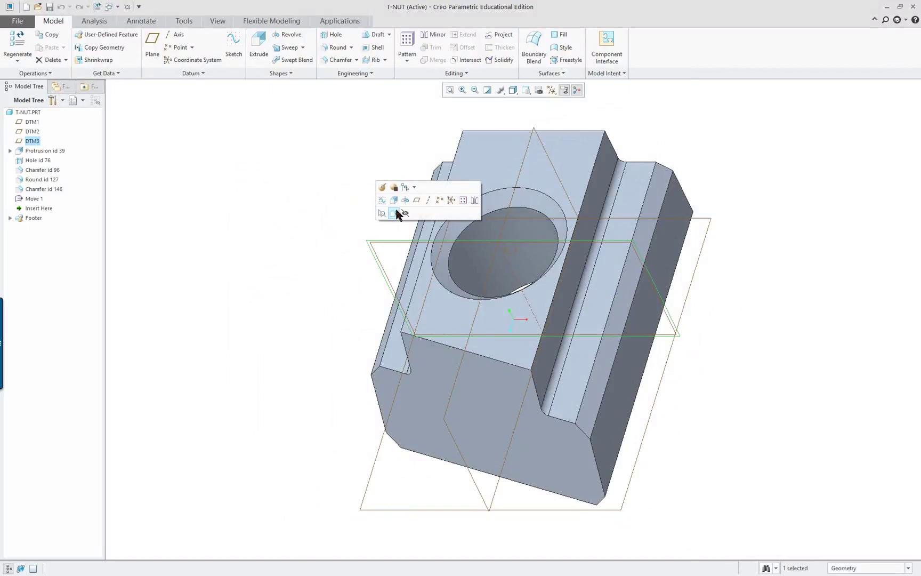
{"action": "right_click", "coordinate": [387, 242]}
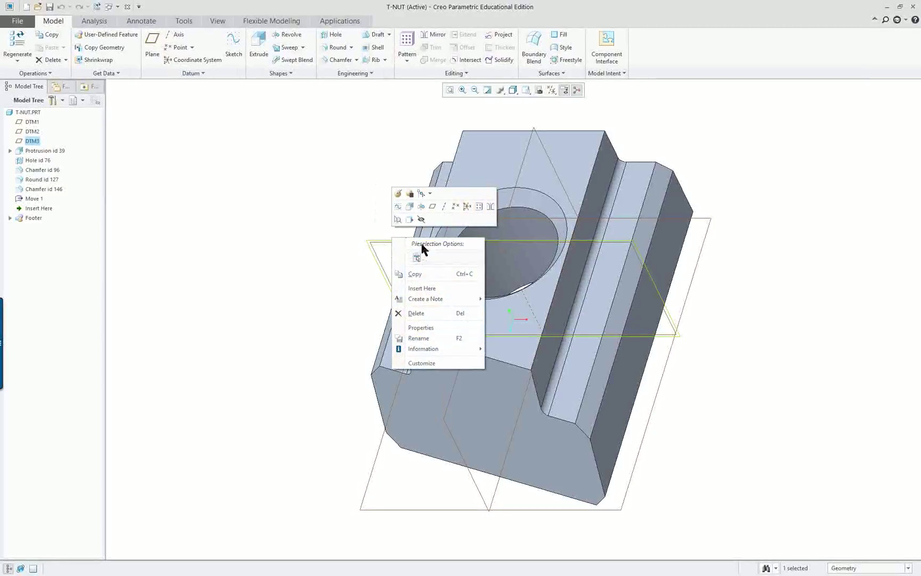
{"action": "left_click", "coordinate": [432, 362]}
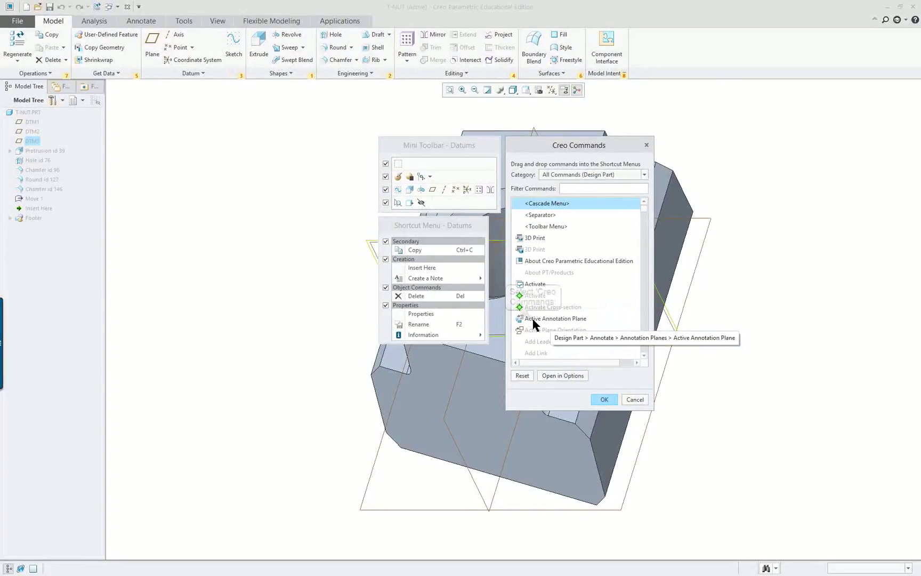
Add Active Annotation Plane to the datum mini toolbar, reset it to defaults, close, and deselect DTM3
{"action": "mouse_move", "coordinate": [532, 322]}
{"action": "left_mouse_down"}
{"action": "mouse_move", "coordinate": [464, 210]}
{"action": "mouse_move", "coordinate": [399, 170]}
{"action": "left_mouse_up"}
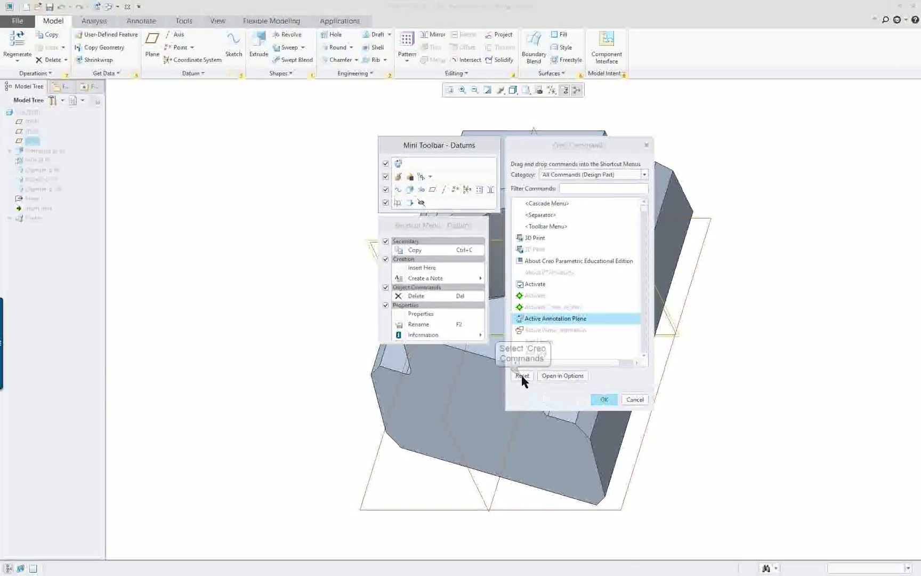
{"action": "left_click", "coordinate": [522, 375]}
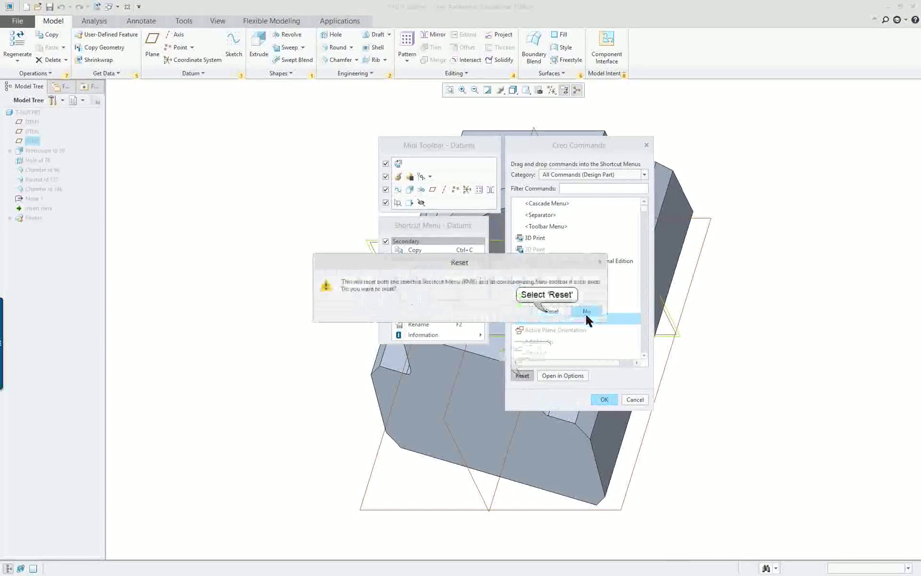
{"action": "left_click", "coordinate": [550, 312]}
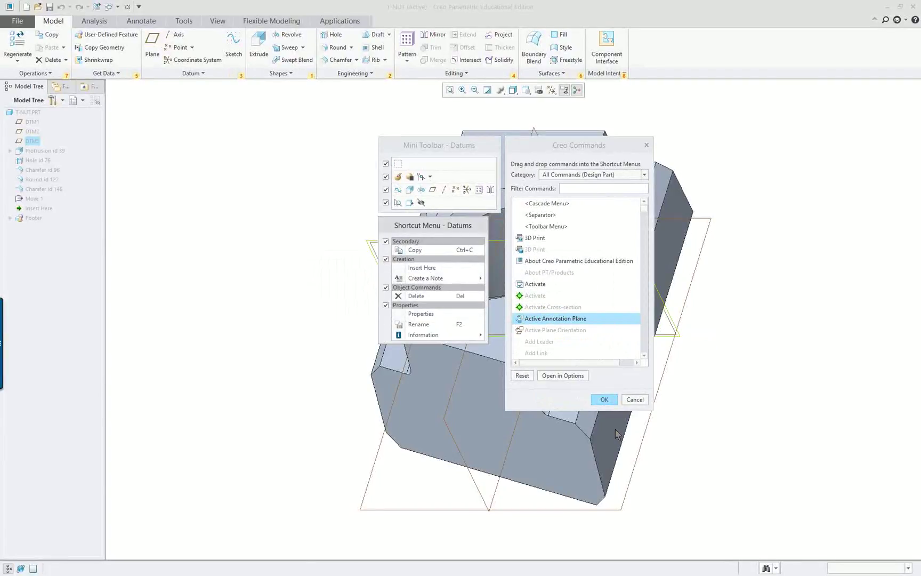
{"action": "left_click", "coordinate": [604, 399]}
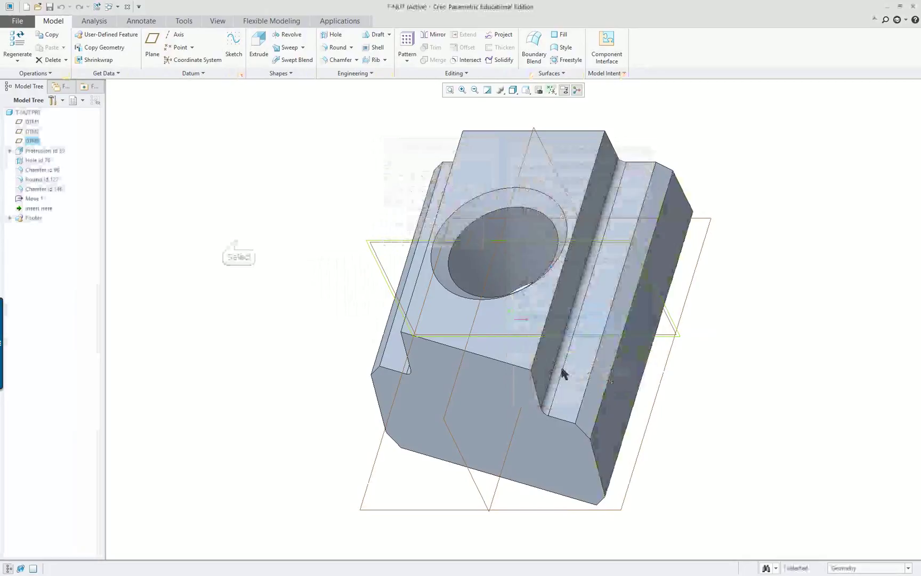
{"action": "left_click", "coordinate": [238, 243]}
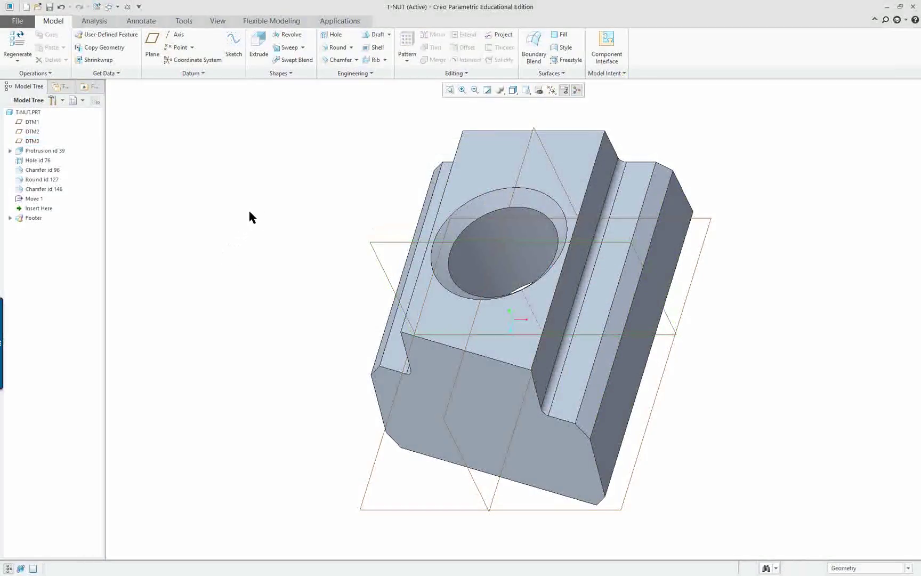
Open Creo Options and view the Environment and System Appearance Graphics and Datum colour settings
{"action": "left_click", "coordinate": [17, 21]}
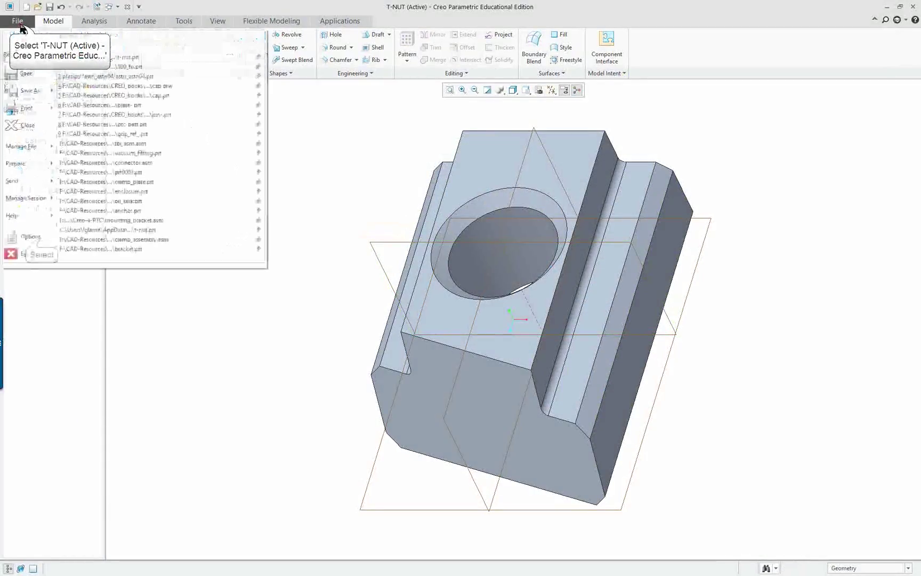
{"action": "left_click", "coordinate": [38, 237]}
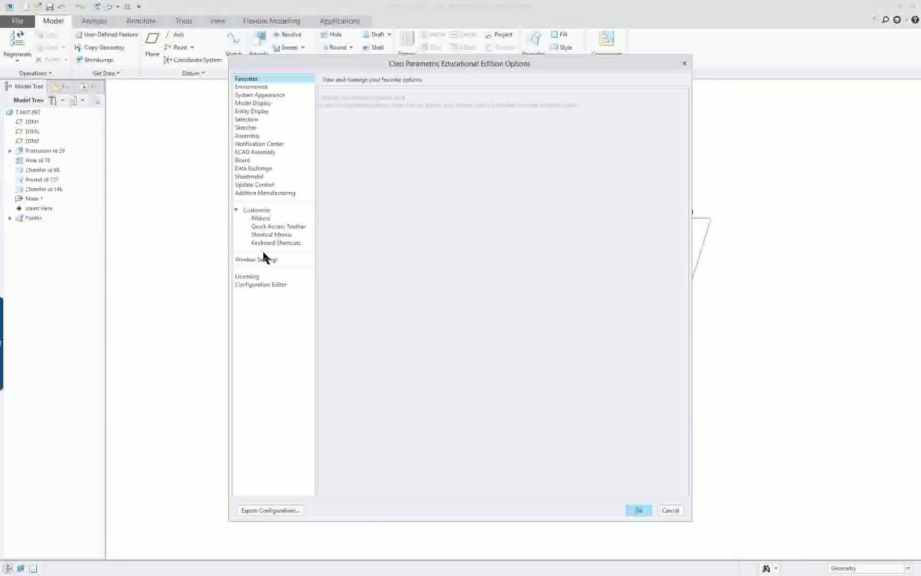
{"action": "left_click", "coordinate": [261, 92]}
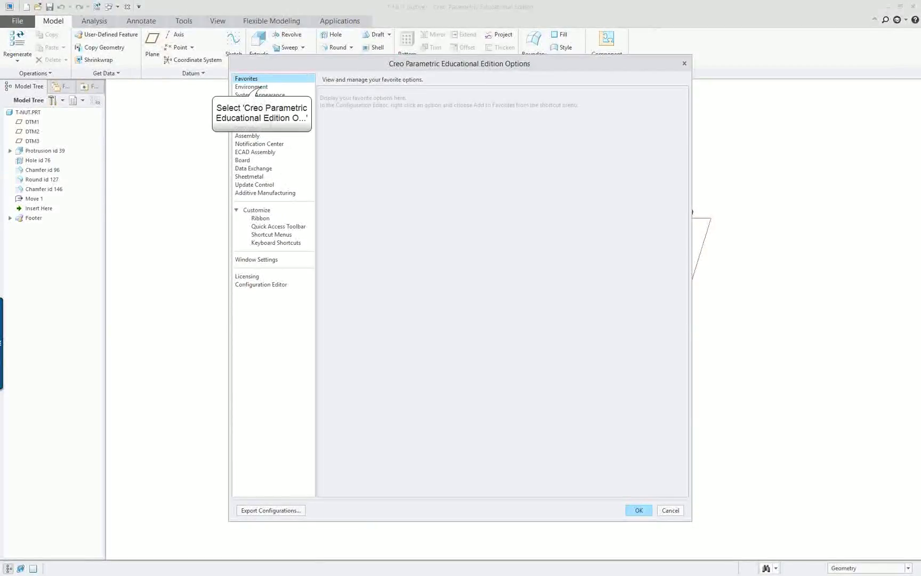
{"action": "left_click", "coordinate": [261, 88]}
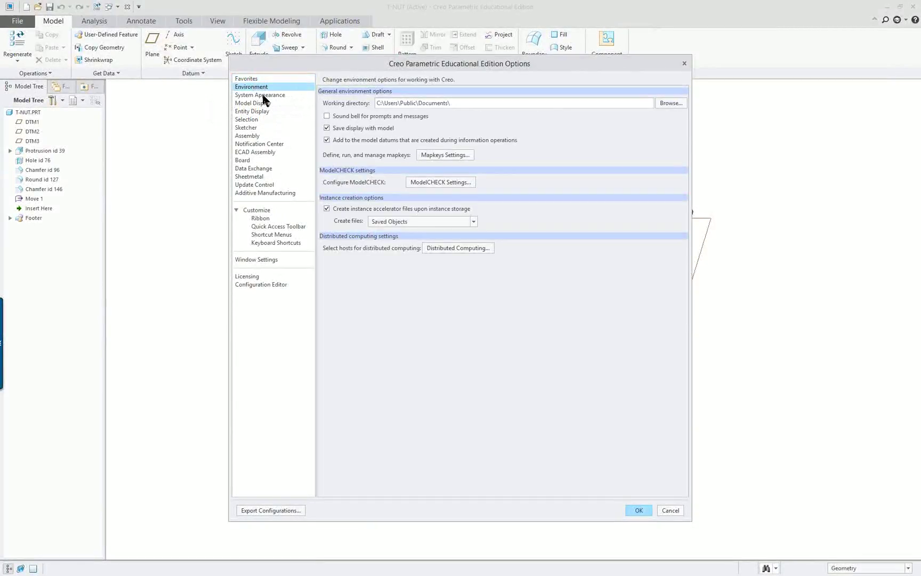
{"action": "left_click", "coordinate": [262, 95]}
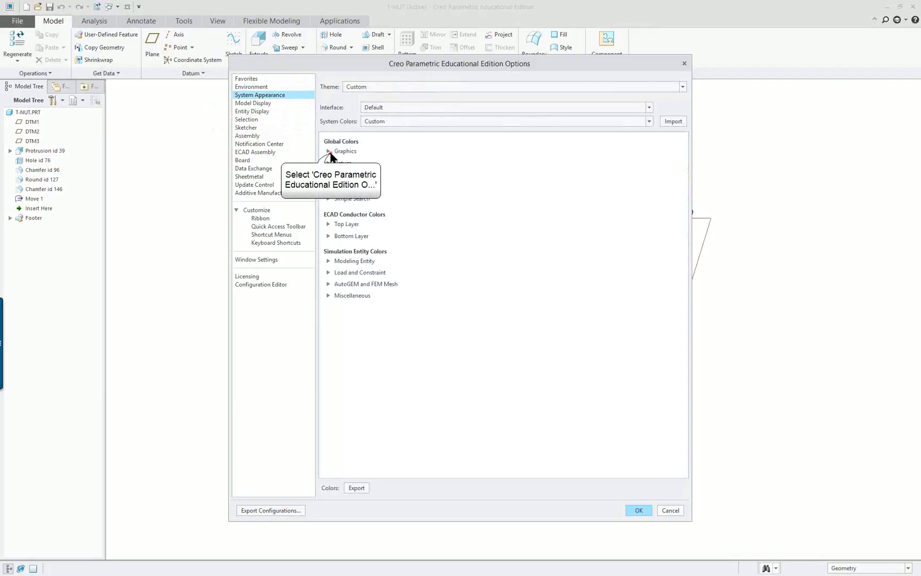
{"action": "left_click", "coordinate": [330, 152]}
{"action": "left_click", "coordinate": [335, 262]}
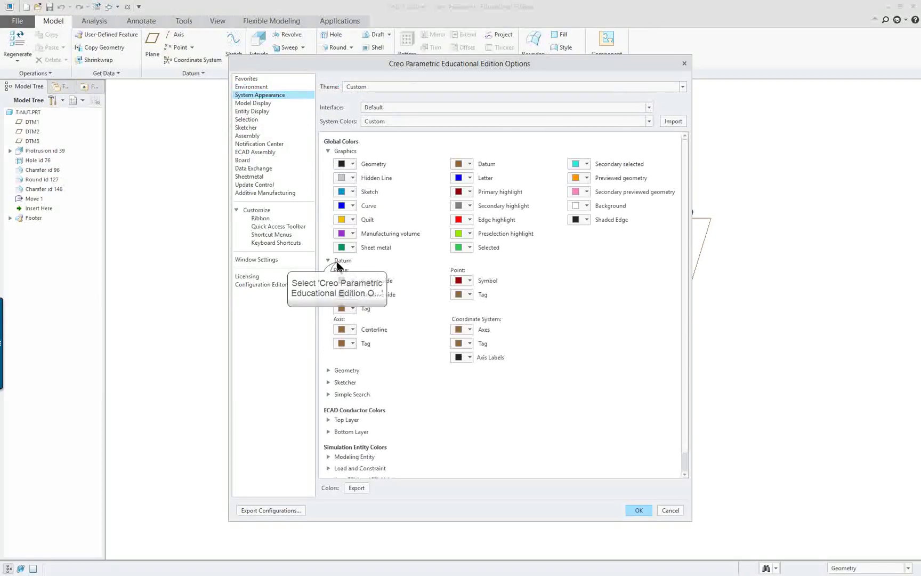
On the Model Display page, select the shade quality value of 50
{"action": "left_click", "coordinate": [261, 103]}
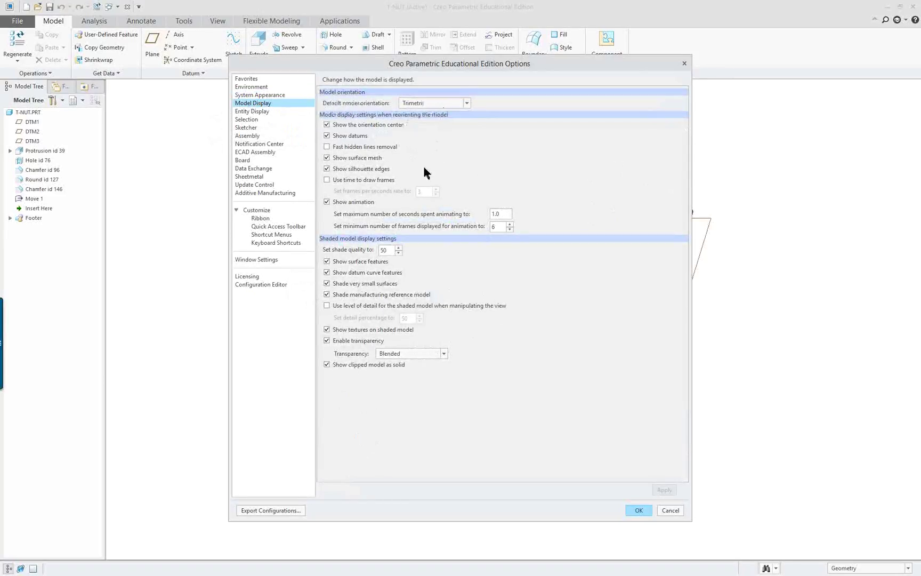
{"action": "left_click", "coordinate": [385, 251]}
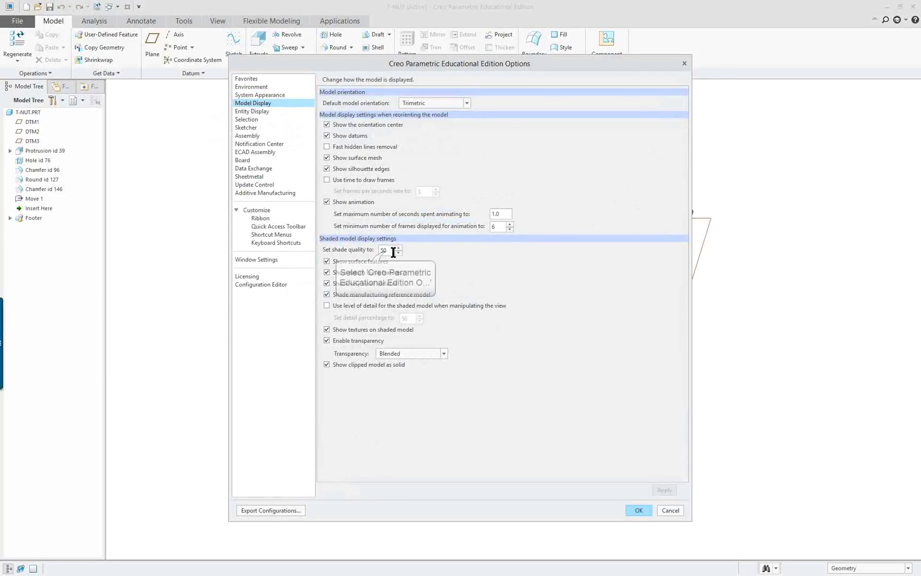
{"action": "double_click", "coordinate": [385, 251]}
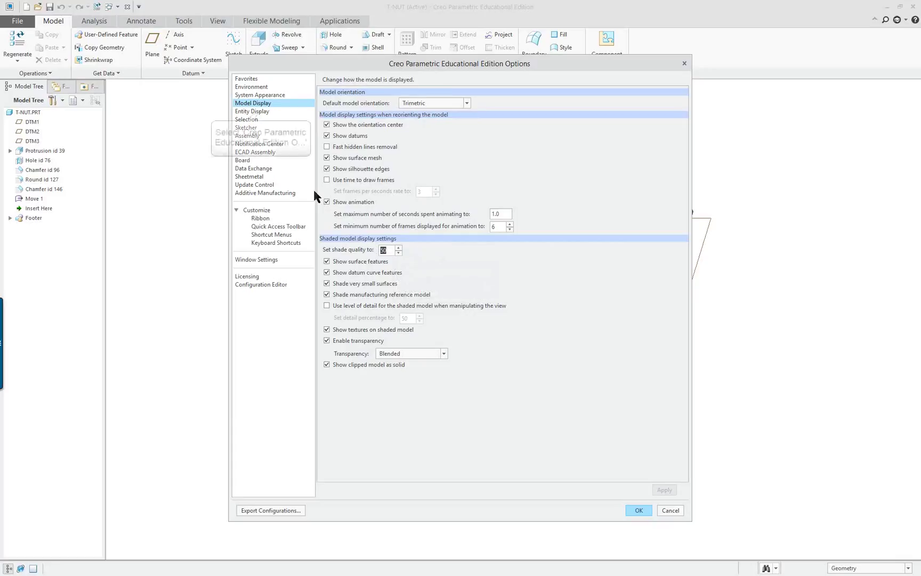
Review Entity Display with tangent edges left as Dimmed, then move to the Selection settings
{"action": "left_click", "coordinate": [261, 112]}
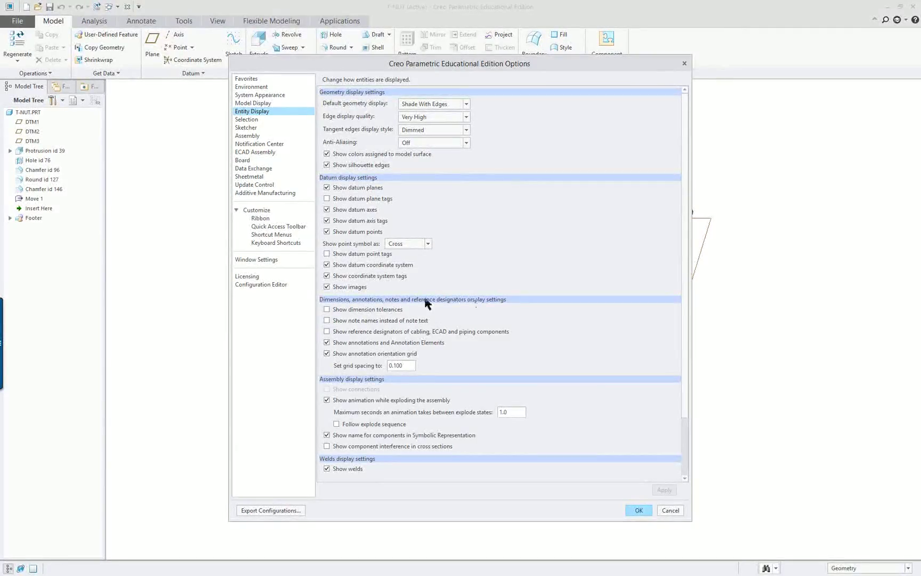
{"action": "left_click", "coordinate": [465, 131]}
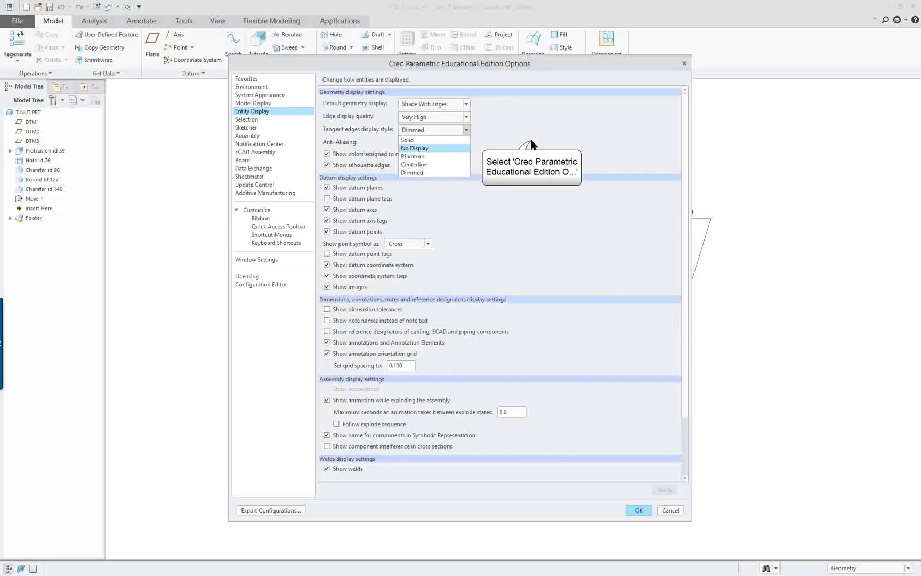
{"action": "left_click", "coordinate": [512, 217]}
{"action": "scroll", "coordinate": [454, 441], "scroll_direction": "down", "scroll_amount": 3}
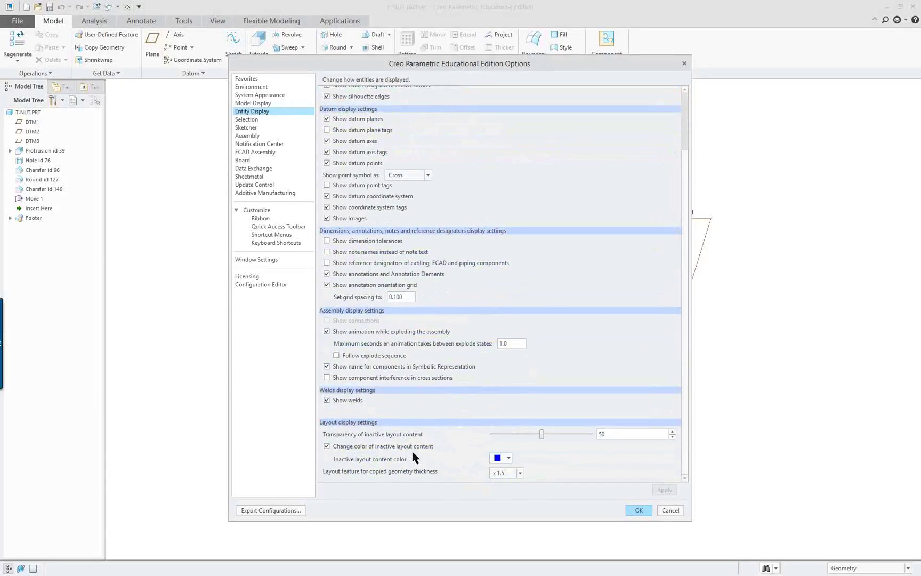
{"action": "left_click", "coordinate": [247, 119]}
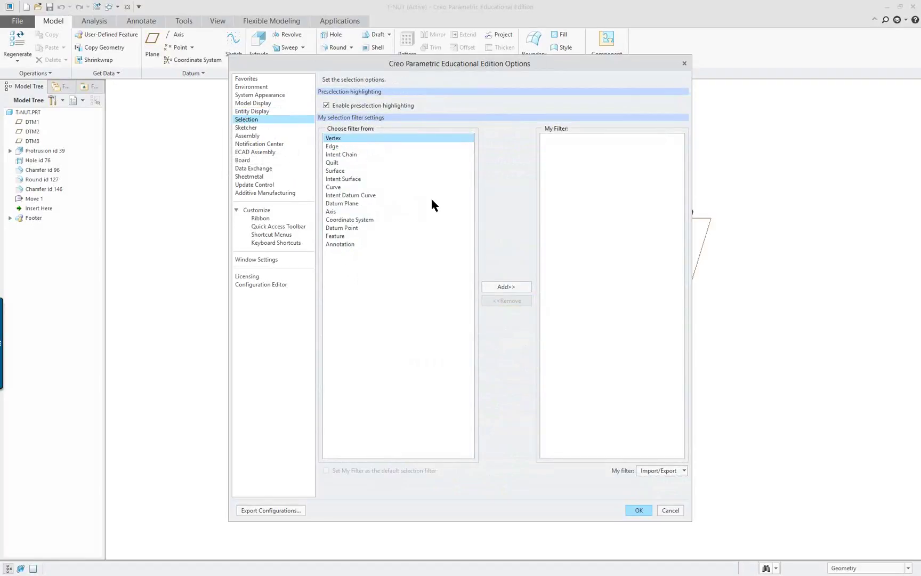
Scroll through the Sketcher settings in the Options window
{"action": "left_click", "coordinate": [354, 137]}
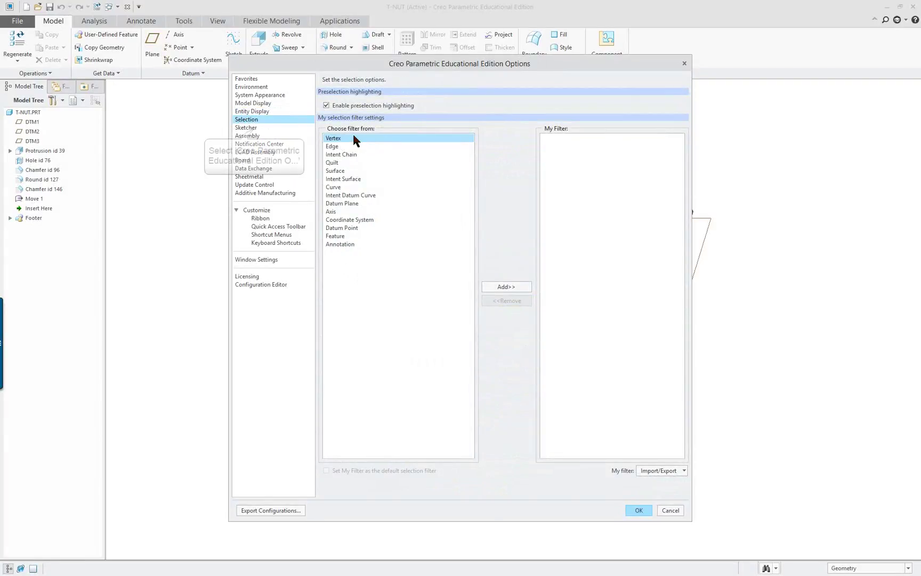
{"action": "left_click", "coordinate": [254, 128]}
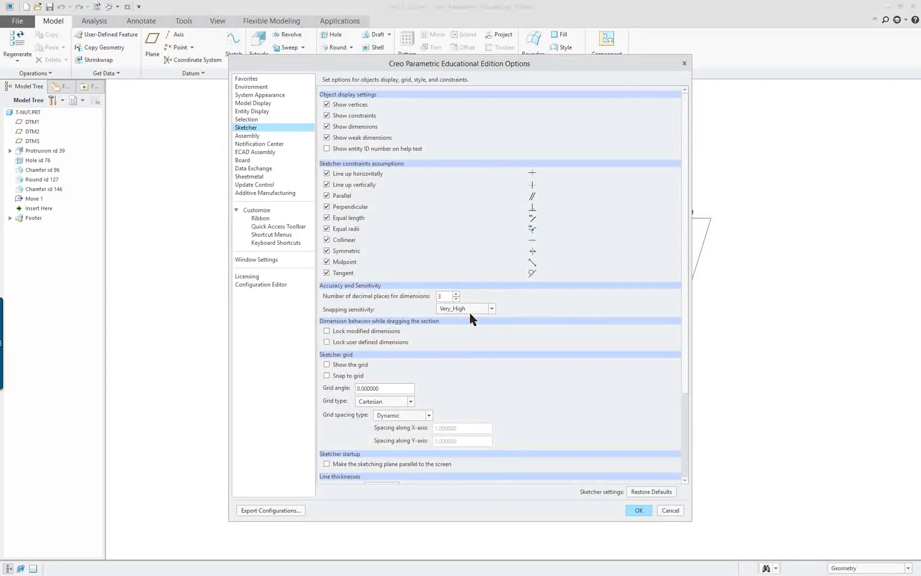
{"action": "scroll", "coordinate": [479, 337], "scroll_direction": "down", "scroll_amount": 2}
{"action": "scroll", "coordinate": [437, 298], "scroll_direction": "down", "scroll_amount": 2}
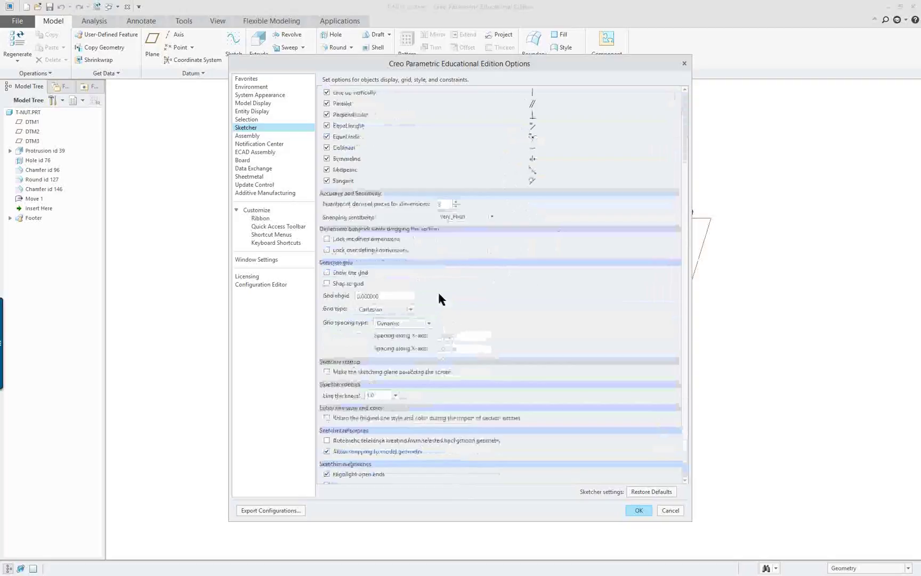
{"action": "scroll", "coordinate": [479, 333], "scroll_direction": "down", "scroll_amount": 1}
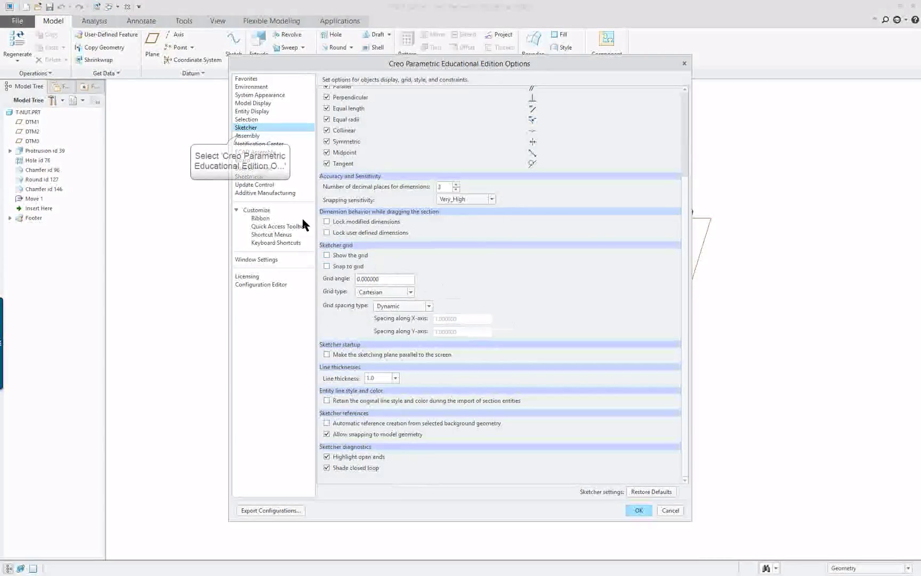
Look over the Assembly options, then show the Environment settings
{"action": "left_click", "coordinate": [241, 137]}
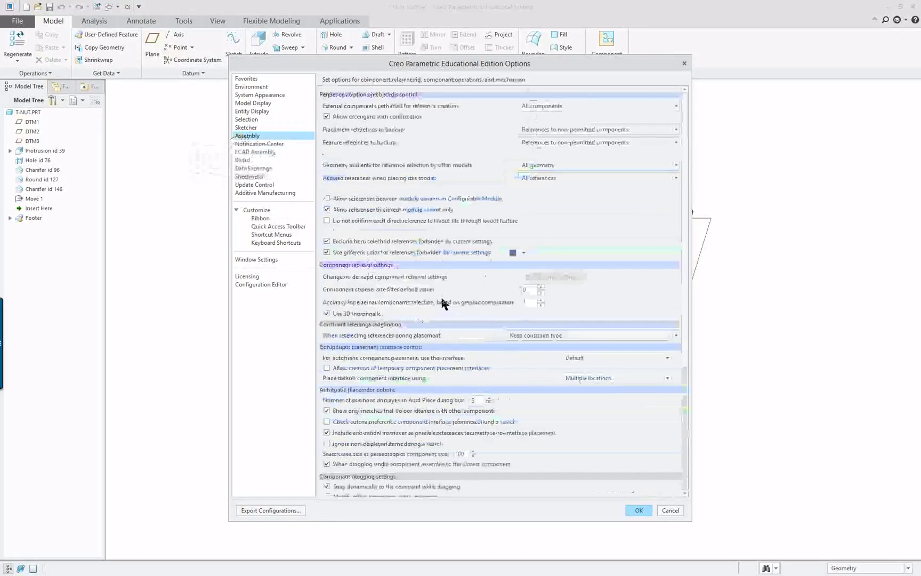
{"action": "scroll", "coordinate": [437, 304], "scroll_direction": "down", "scroll_amount": 5}
{"action": "scroll", "coordinate": [438, 304], "scroll_direction": "up", "scroll_amount": 2}
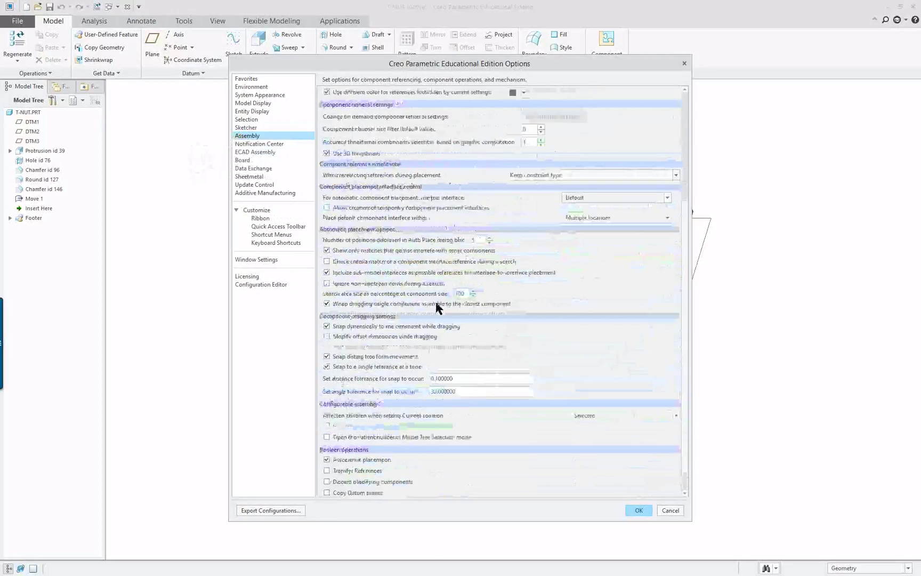
{"action": "scroll", "coordinate": [436, 308], "scroll_direction": "up", "scroll_amount": 6}
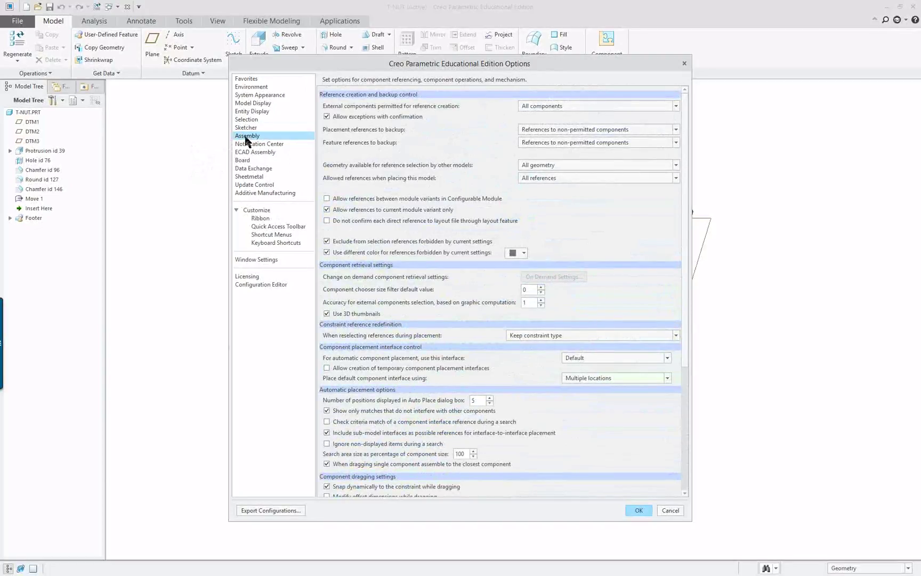
{"action": "left_click", "coordinate": [252, 88]}
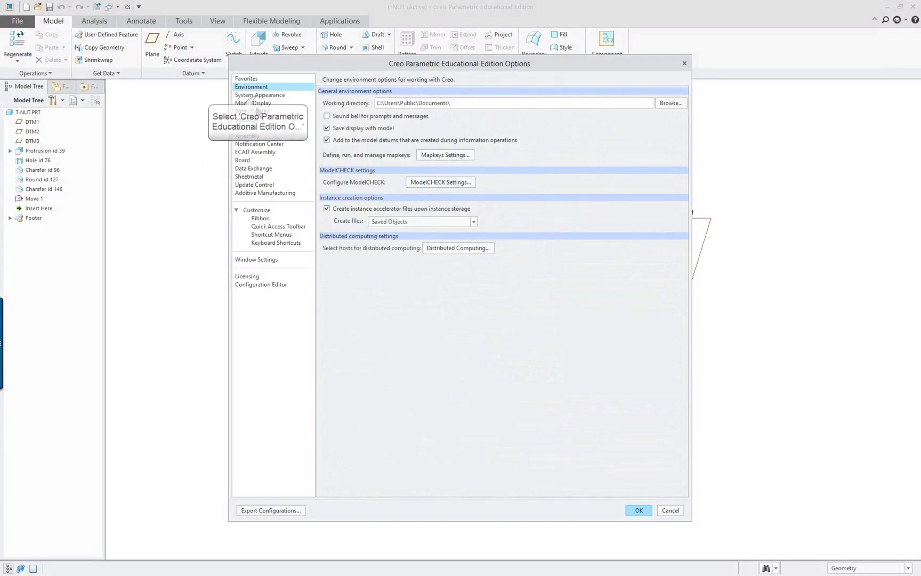
Check System Appearance and Model Display, toggle Shade very small surfaces off and on, and accept with OK, declining a configuration file
{"action": "left_click", "coordinate": [258, 96]}
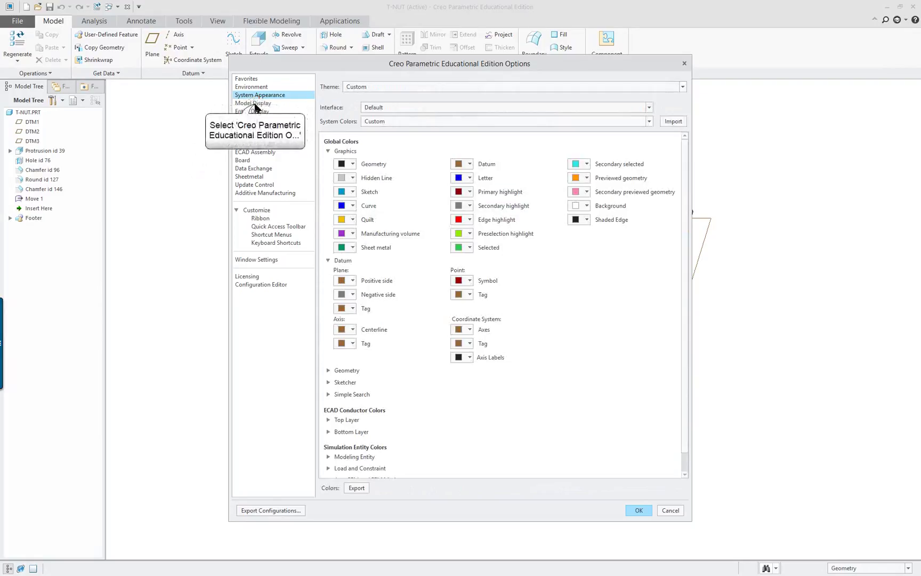
{"action": "left_click", "coordinate": [254, 104]}
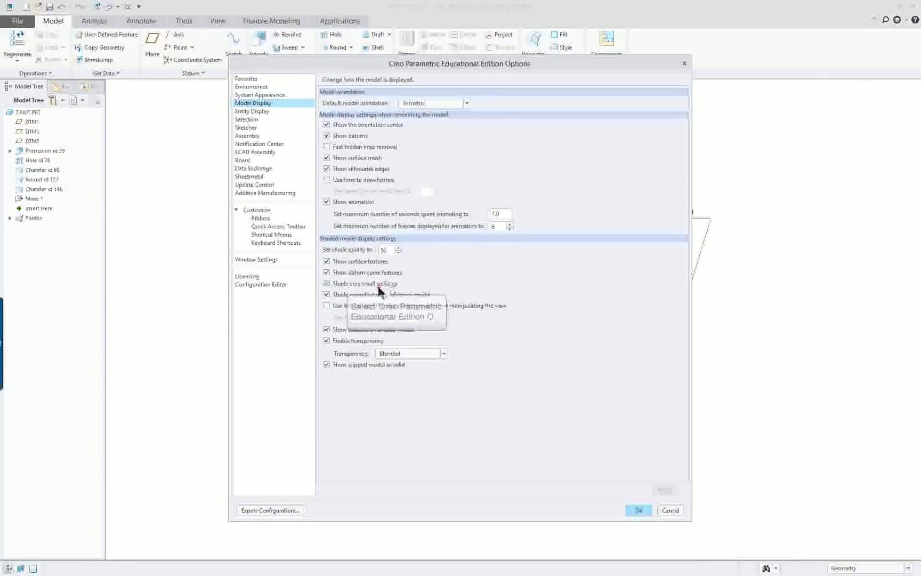
{"action": "left_click", "coordinate": [329, 284]}
{"action": "left_click", "coordinate": [327, 283]}
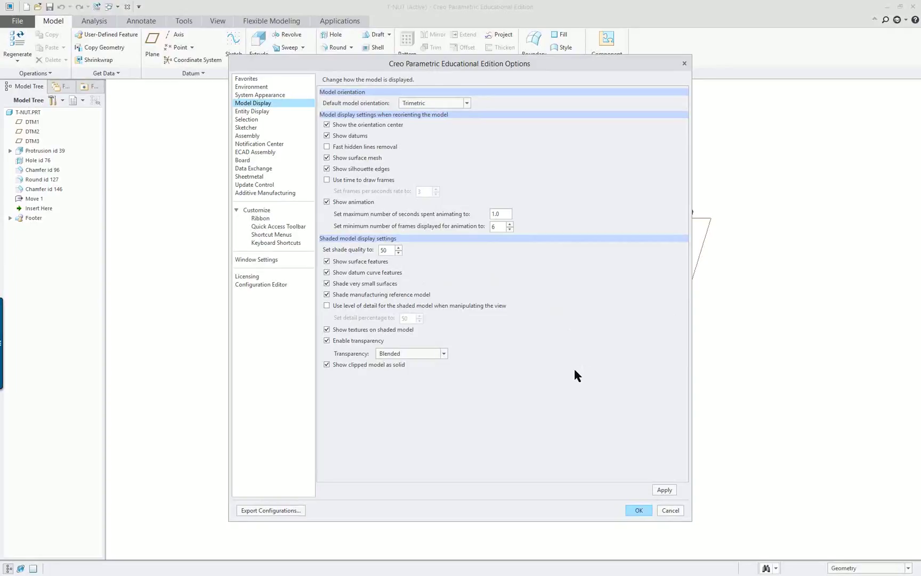
{"action": "left_click", "coordinate": [639, 510]}
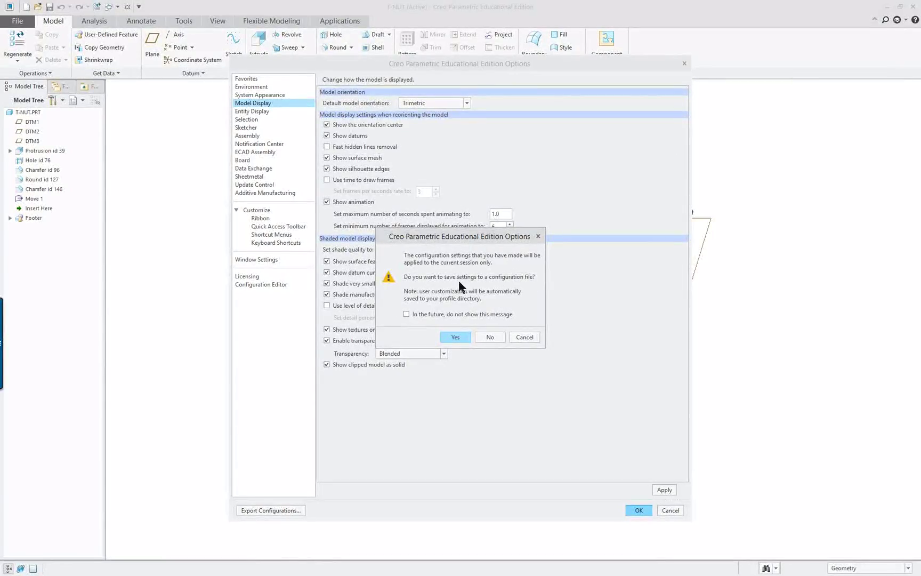
{"action": "left_click", "coordinate": [500, 336]}
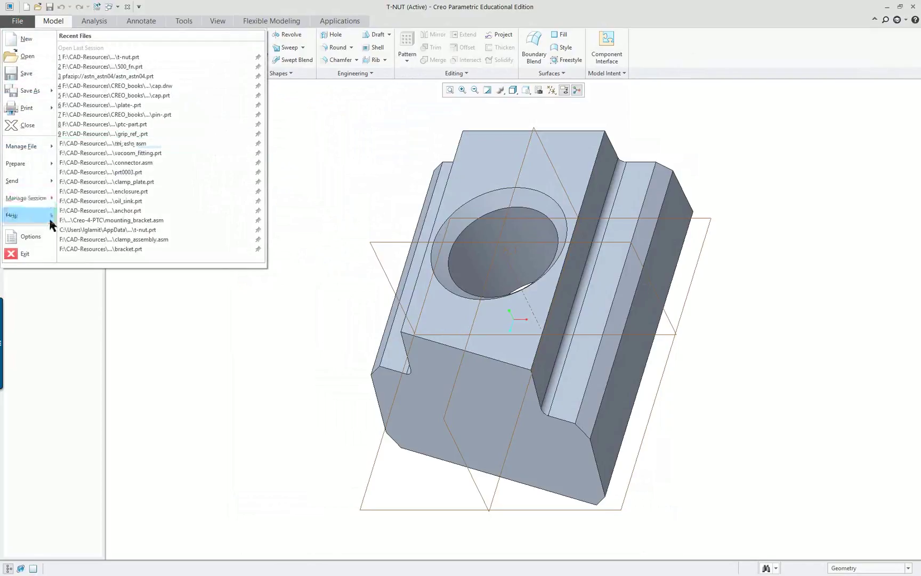
Reopen File > Options, pass through Environment and Sketcher, and show the Customize > Ribbon page
{"action": "left_click", "coordinate": [33, 240]}
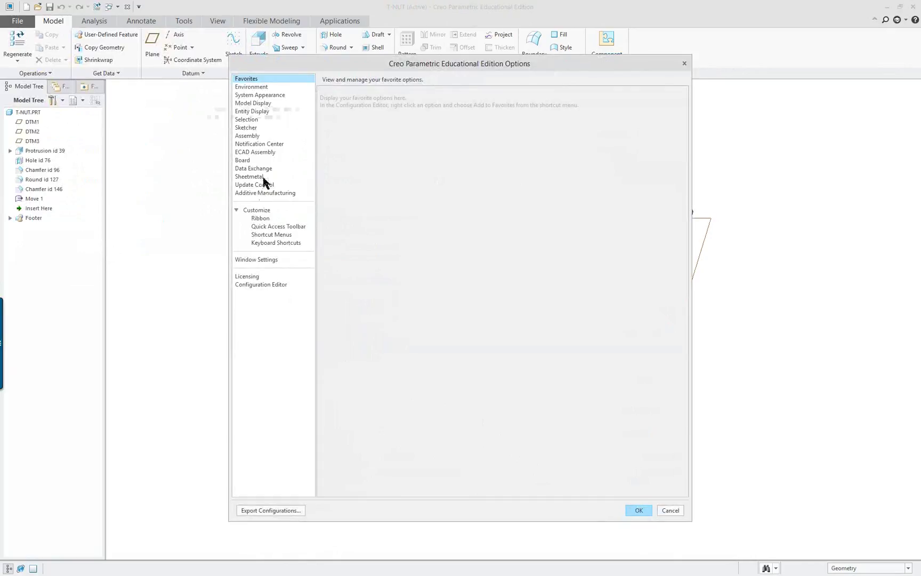
{"action": "left_click", "coordinate": [252, 87]}
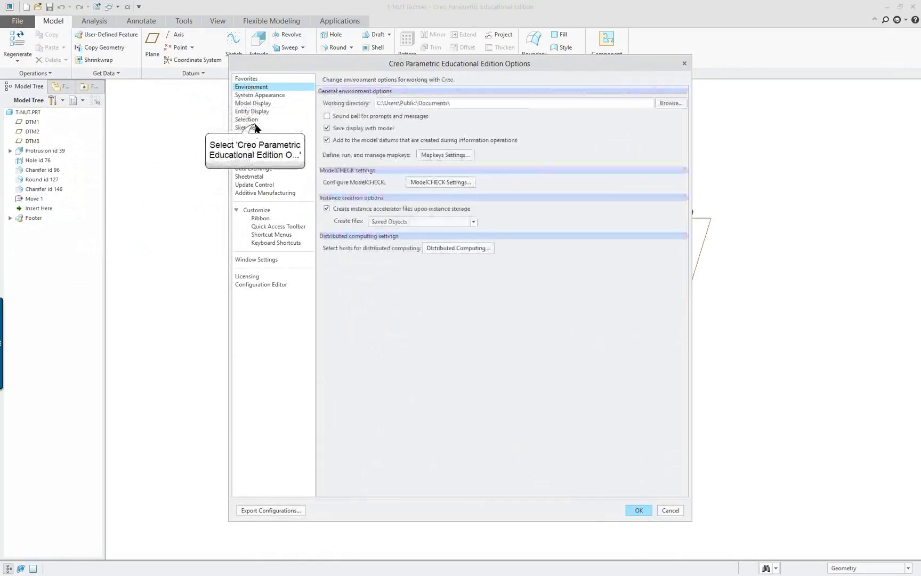
{"action": "left_click", "coordinate": [246, 127]}
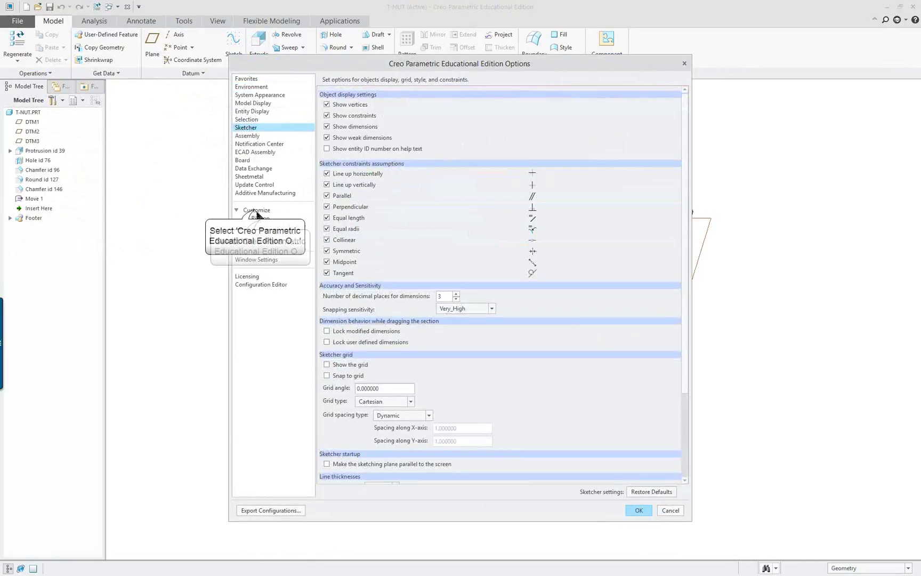
{"action": "left_click", "coordinate": [260, 219]}
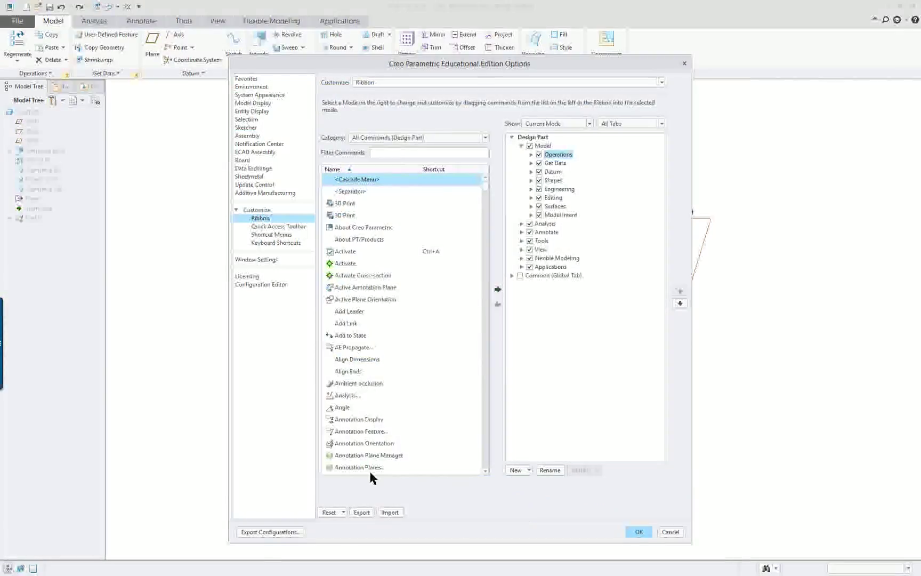
Cancel an export, then import creo_parametric_customization.ui for the active mode only
{"action": "left_click", "coordinate": [362, 511]}
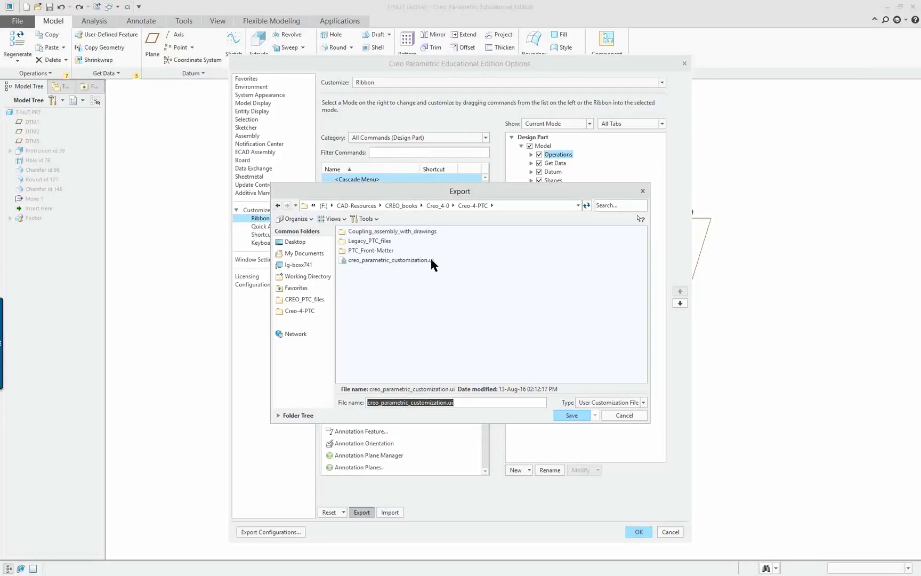
{"action": "left_click", "coordinate": [628, 415]}
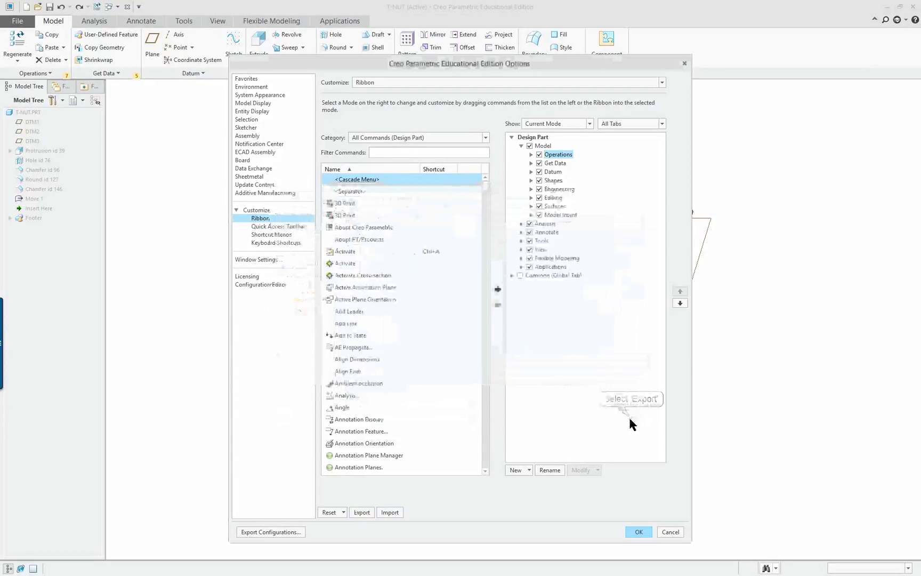
{"action": "left_click", "coordinate": [390, 511]}
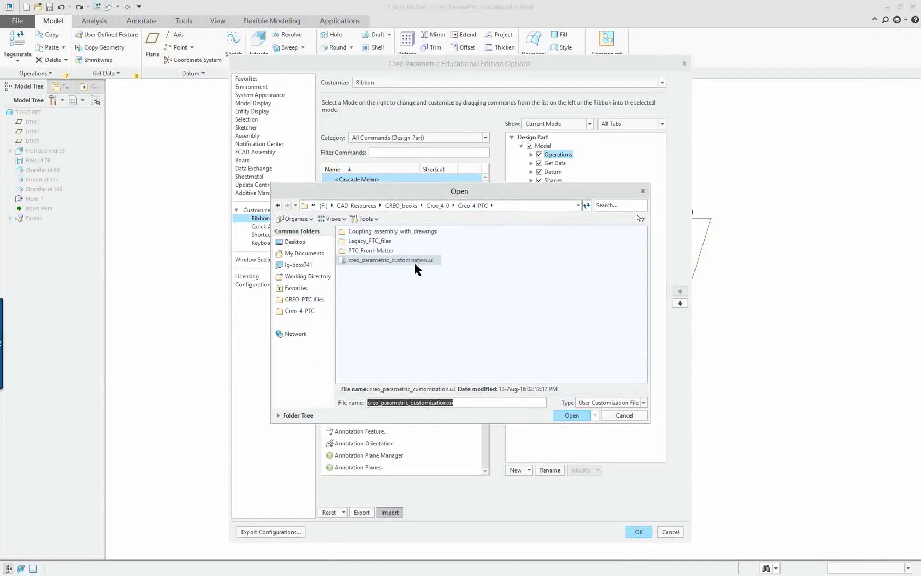
{"action": "left_click", "coordinate": [572, 417]}
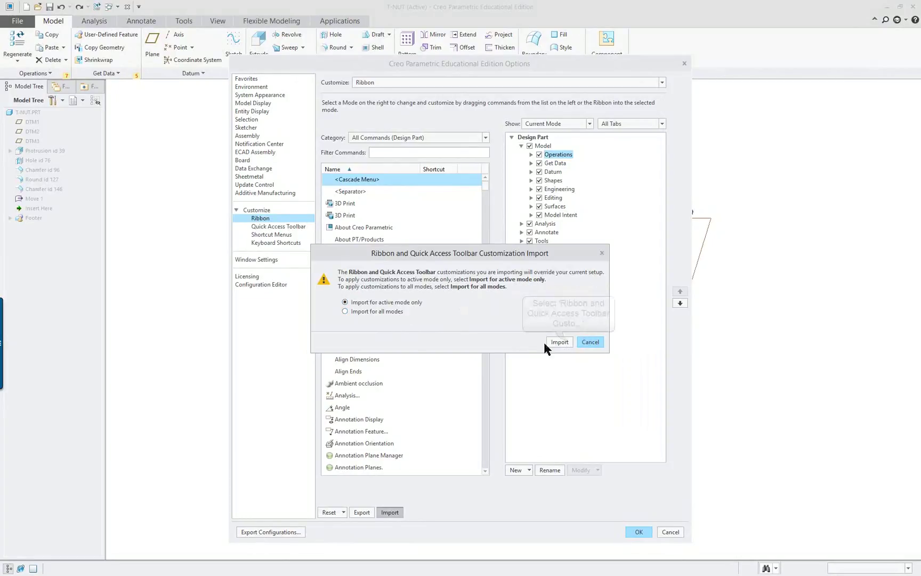
{"action": "left_click", "coordinate": [568, 342]}
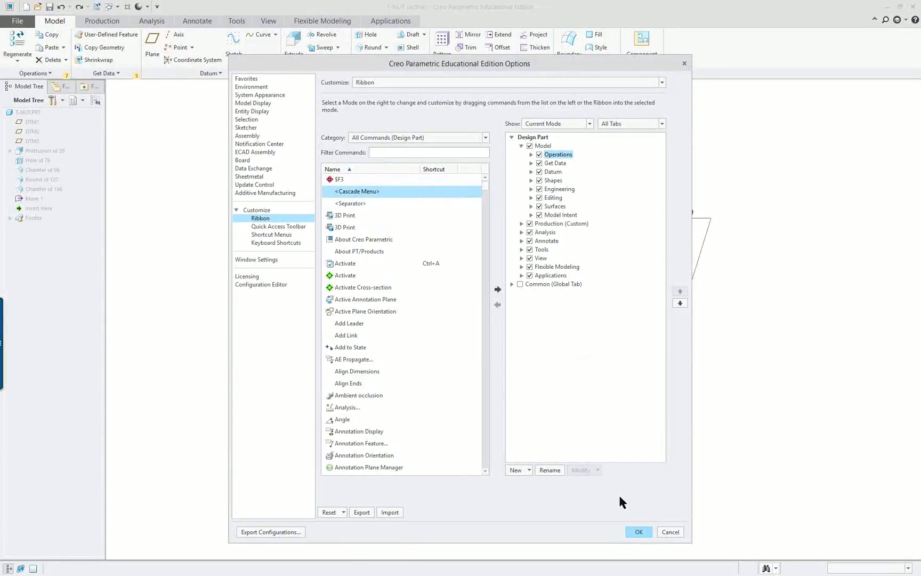
Close Options with OK, switch between the Production and Model tabs, and check the Production tab's ribbon menu
{"action": "left_click", "coordinate": [643, 530]}
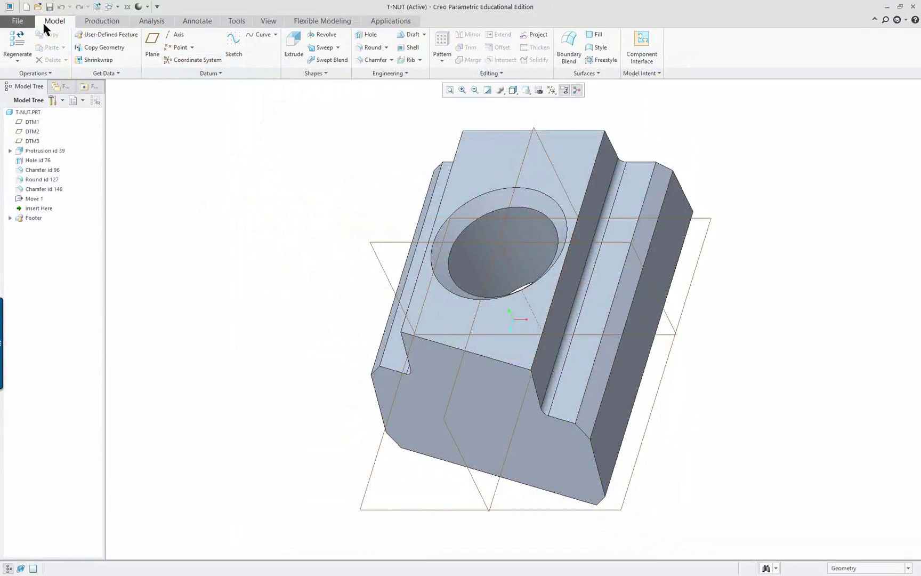
{"action": "left_click", "coordinate": [109, 26]}
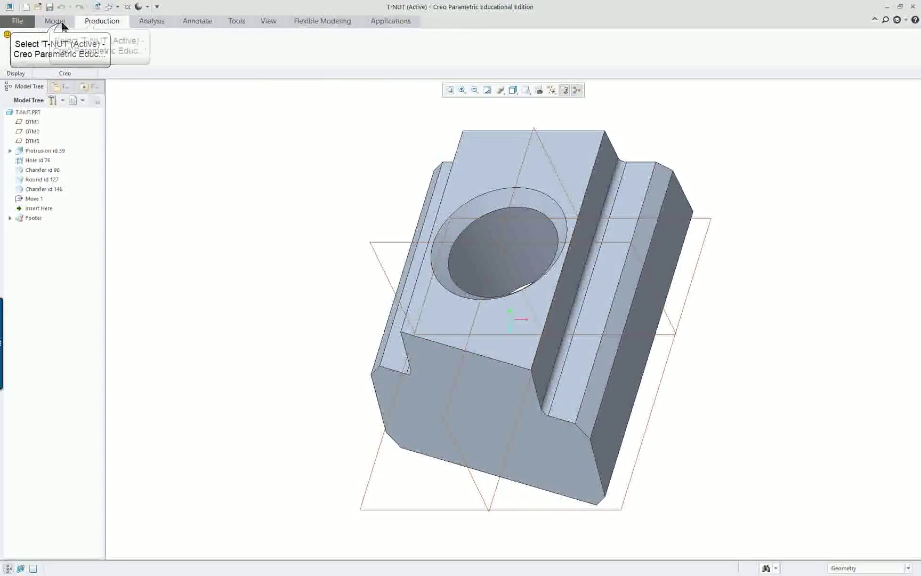
{"action": "left_click", "coordinate": [57, 23]}
{"action": "left_click", "coordinate": [102, 22]}
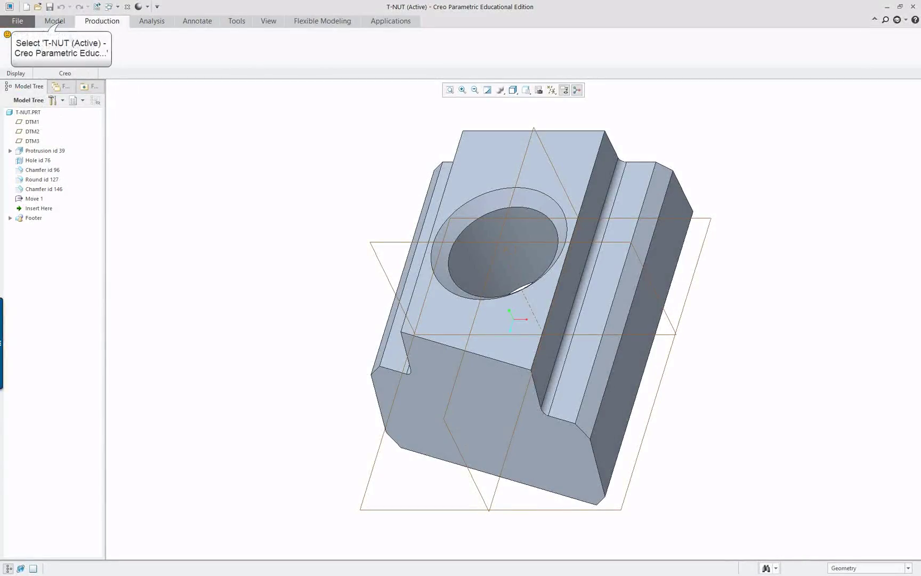
{"action": "left_click", "coordinate": [62, 23]}
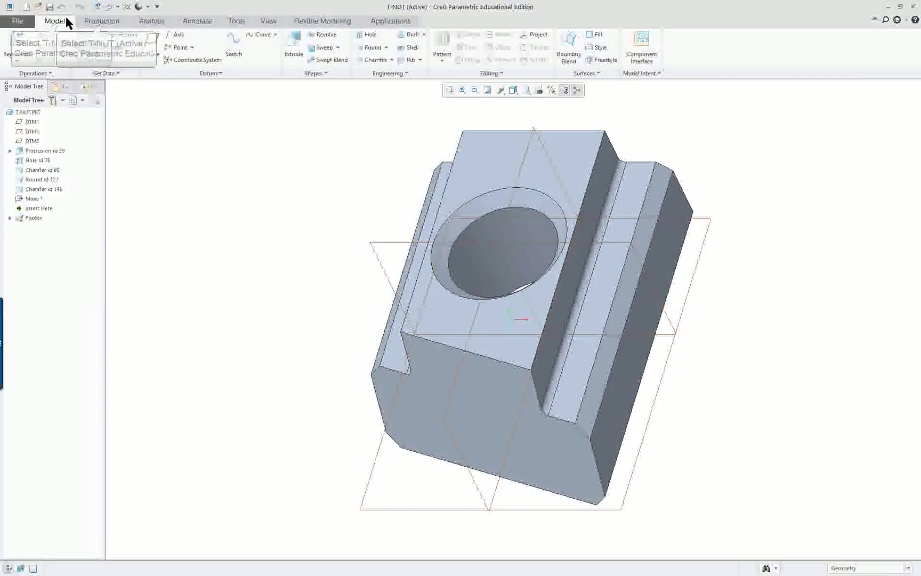
{"action": "right_click", "coordinate": [106, 23]}
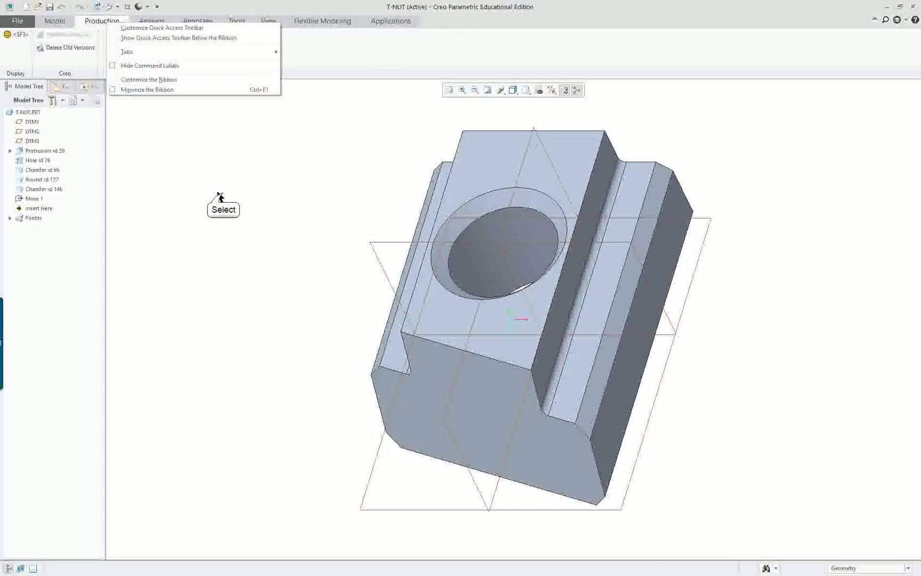
{"action": "left_click", "coordinate": [223, 197]}
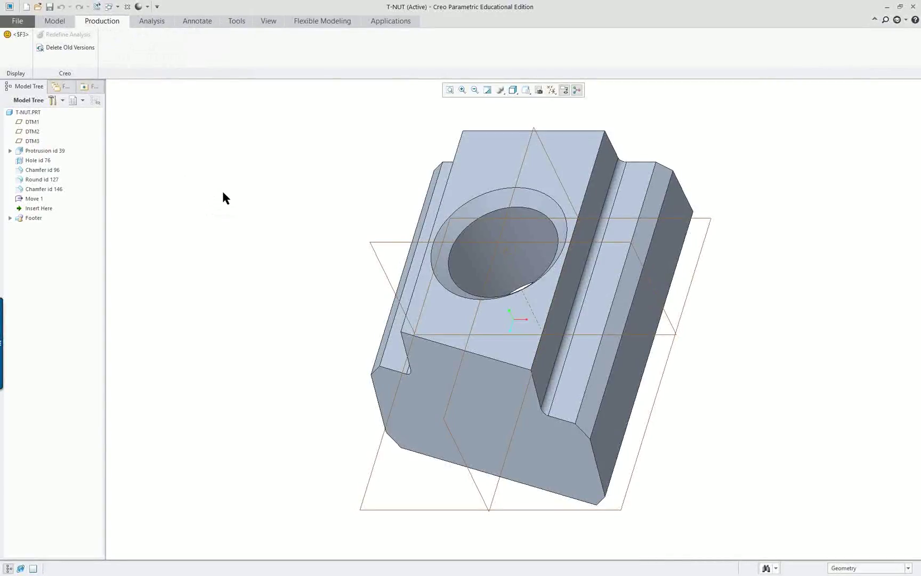